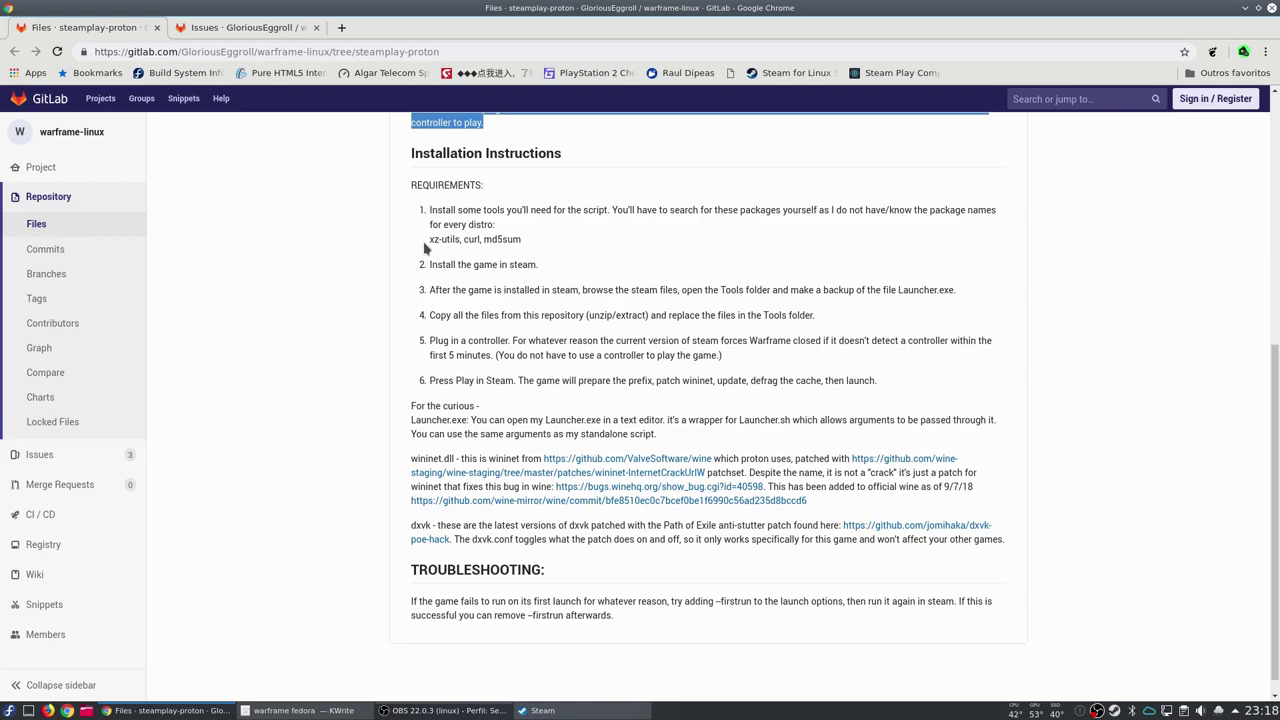
Step: Review the required tools xz-utils, curl and md5sum in the README's installation instructions
left_click_drag(430, 240, 463, 242)
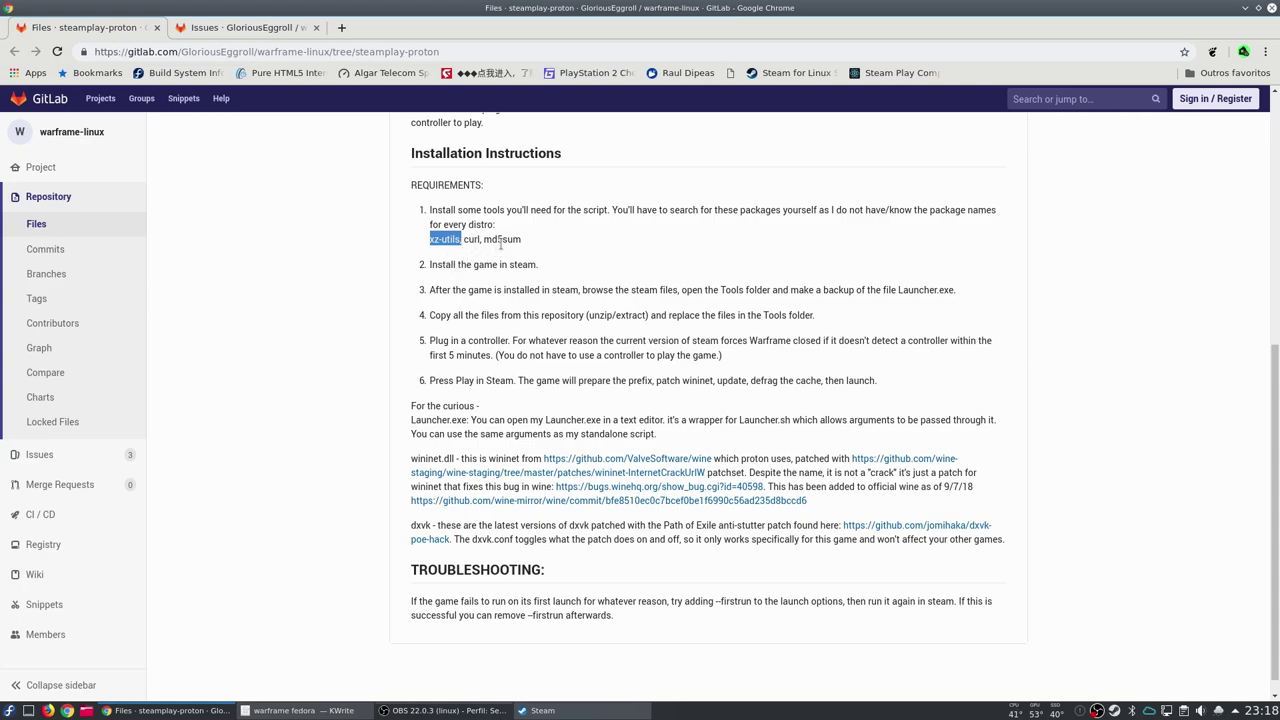
double_click(507, 239)
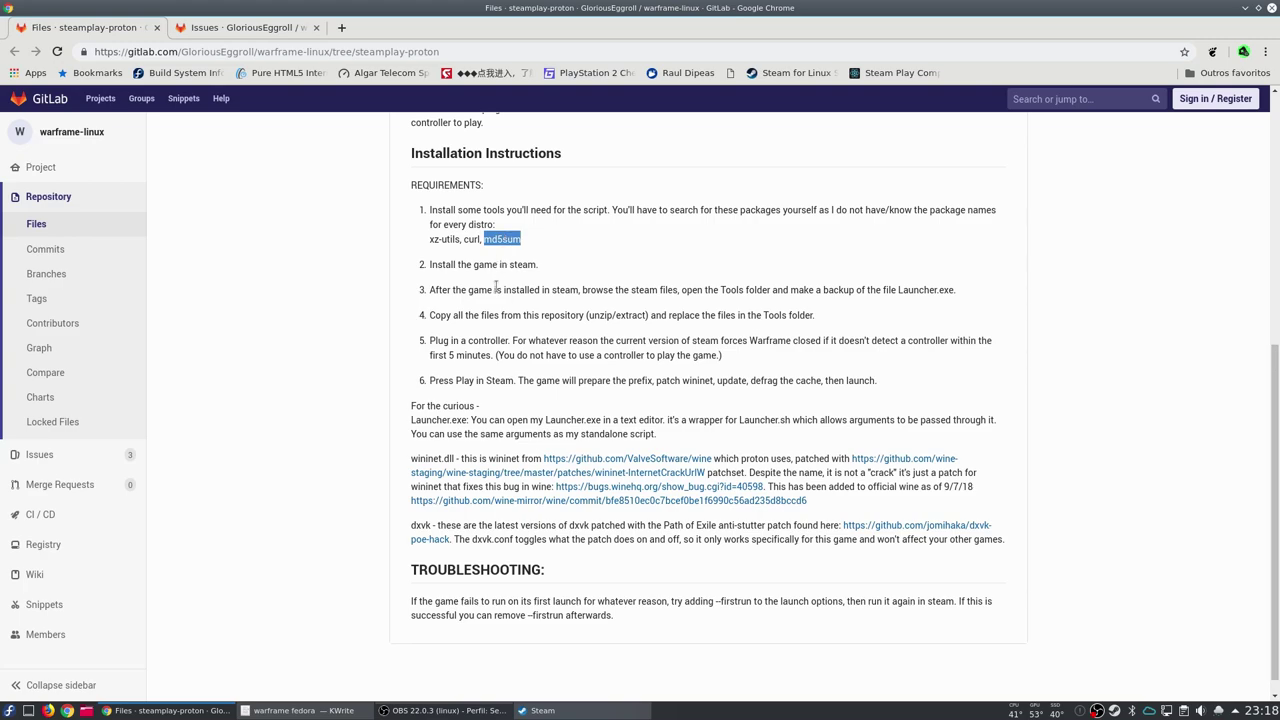
left_click(498, 239)
left_click_drag(430, 240, 461, 240)
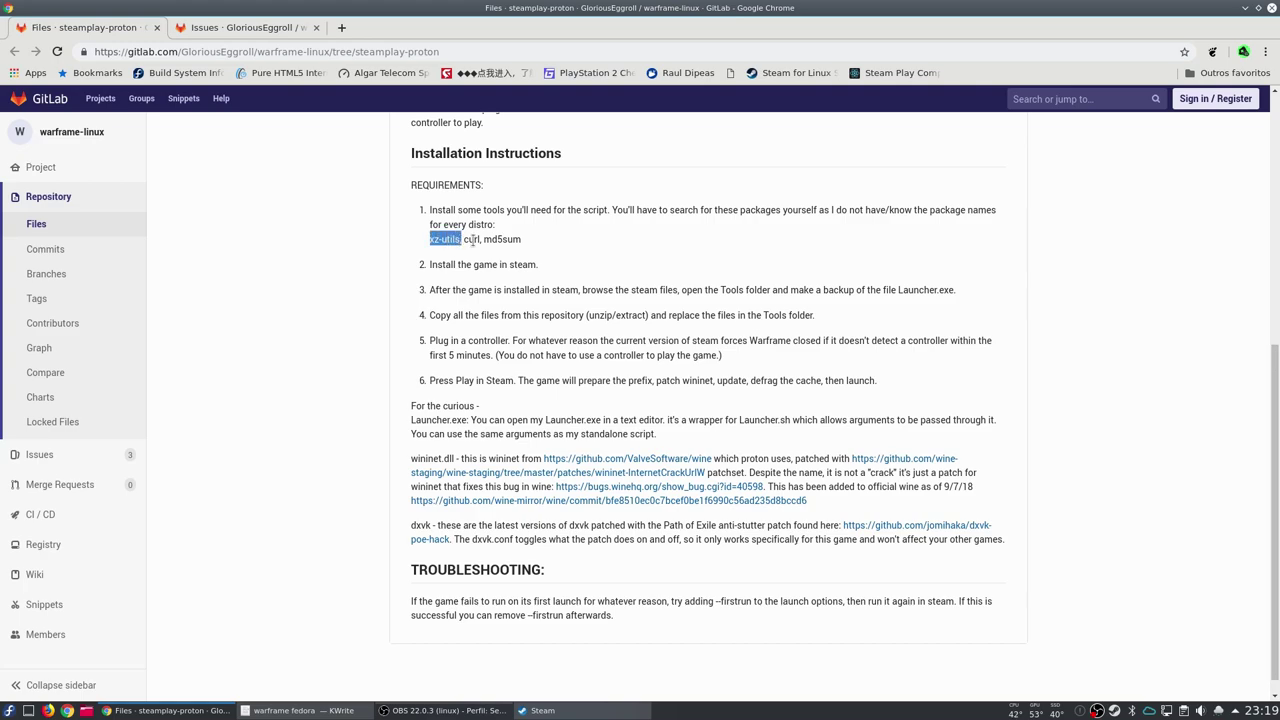
double_click(472, 240)
left_click(531, 249)
Step: View the closed issues of the warframe-linux project, and minimize the browser
mouse_move(126, 458)
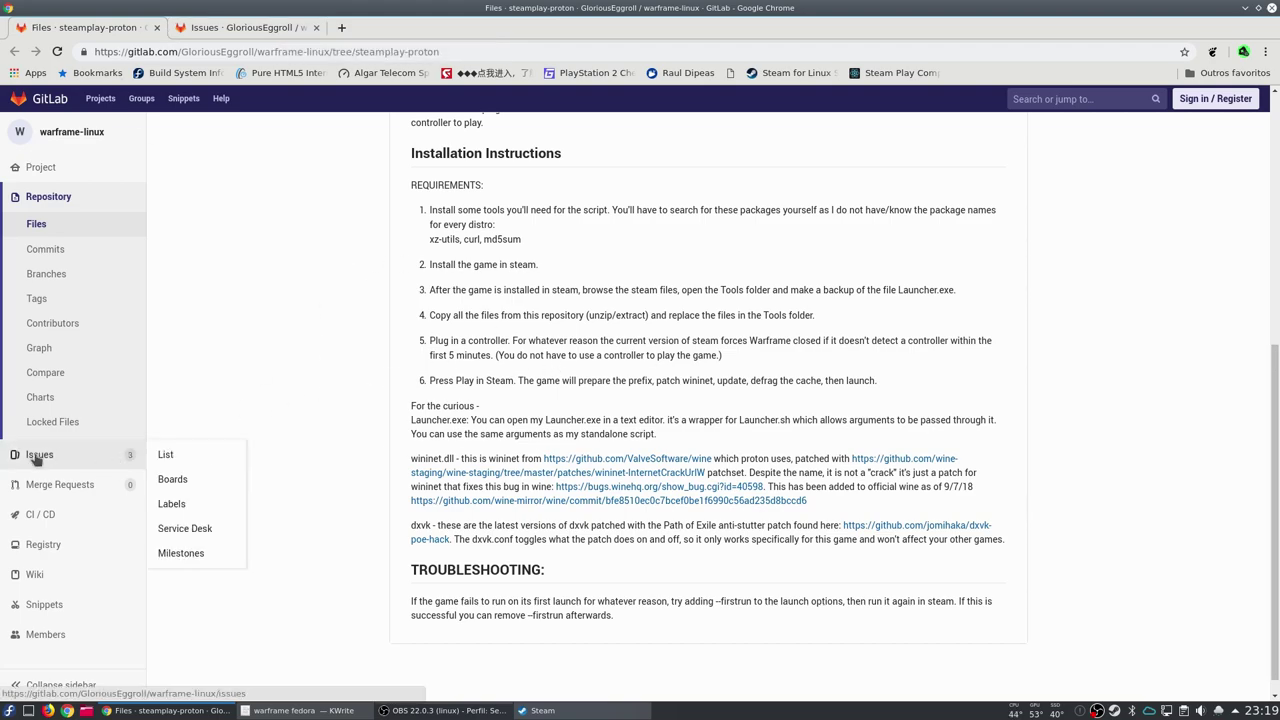
left_click(220, 30)
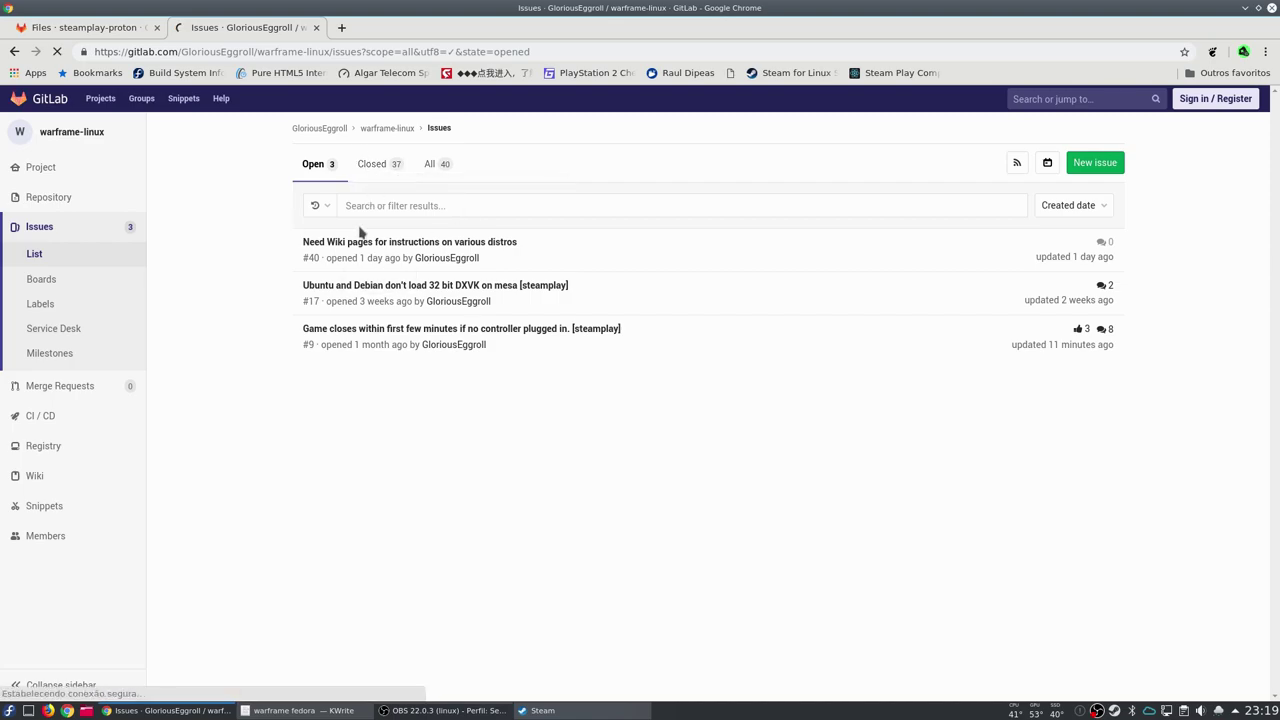
left_click(387, 180)
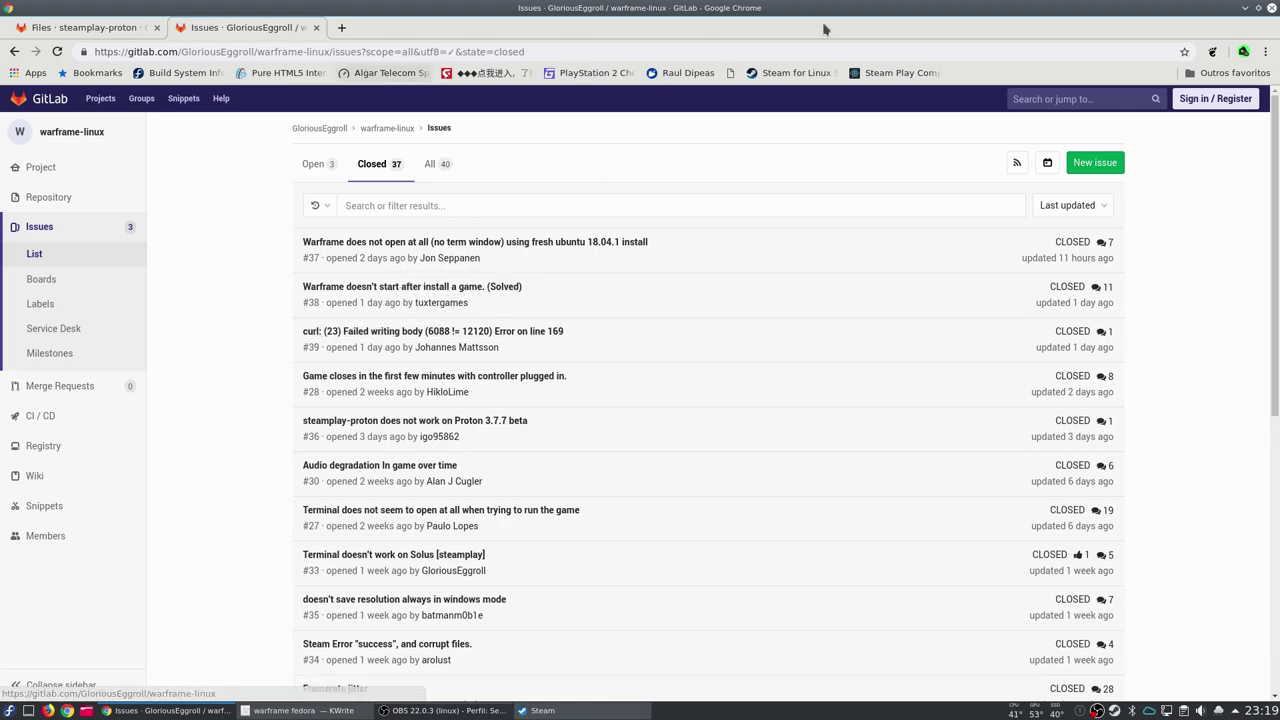
left_click(1244, 9)
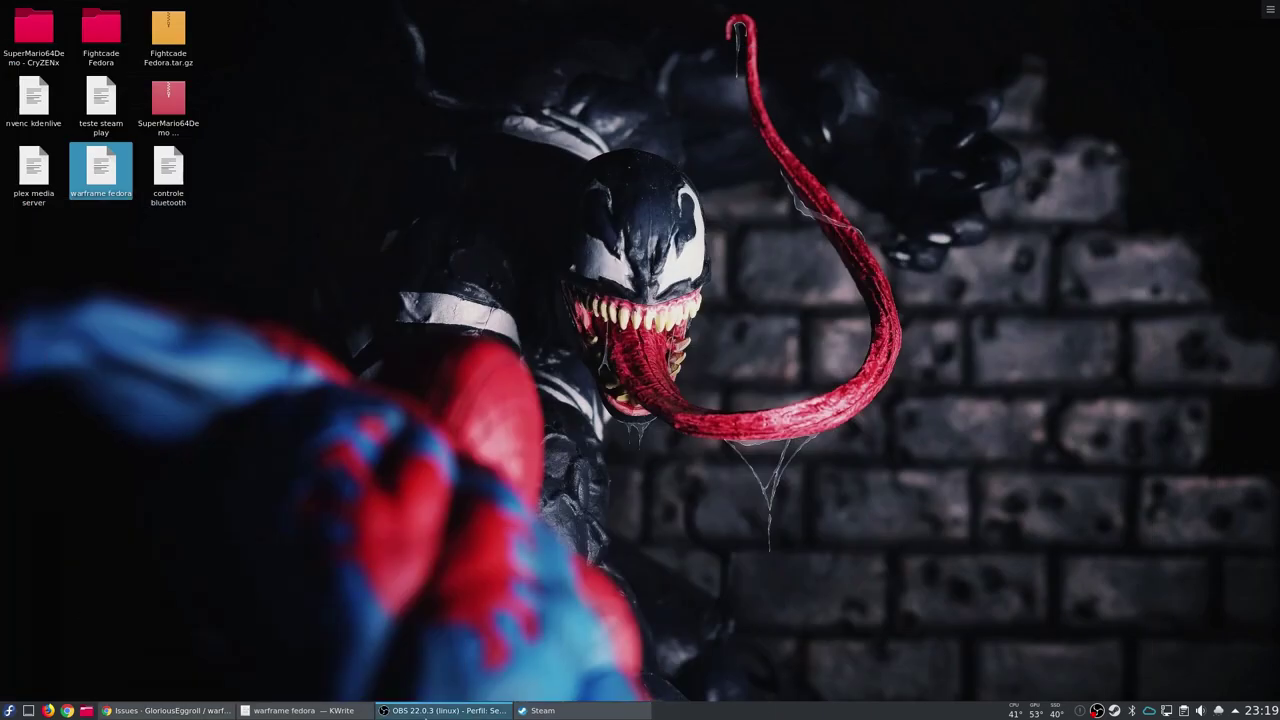
Step: Open the warframe fedora notes in KWrite and review the packages to install, including perl-Archive-Extract-lzma-Compress-unLZMA
left_click(300, 710)
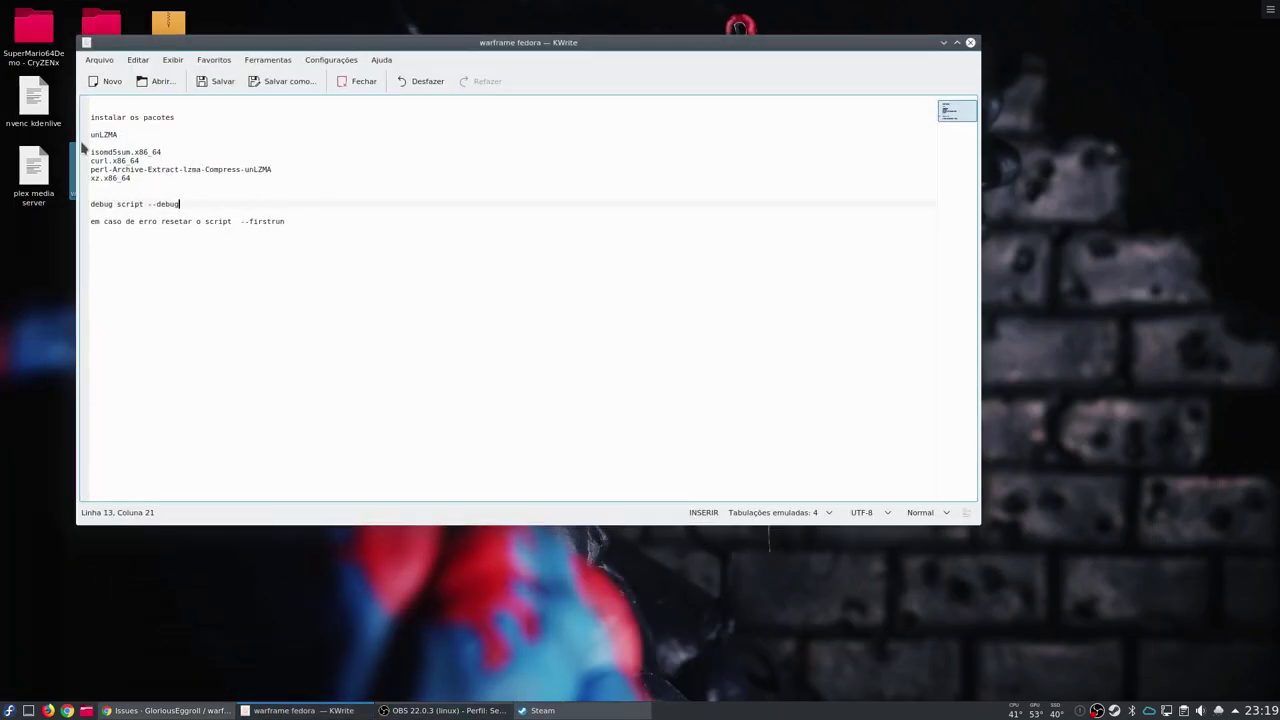
left_click_drag(91, 152, 140, 161)
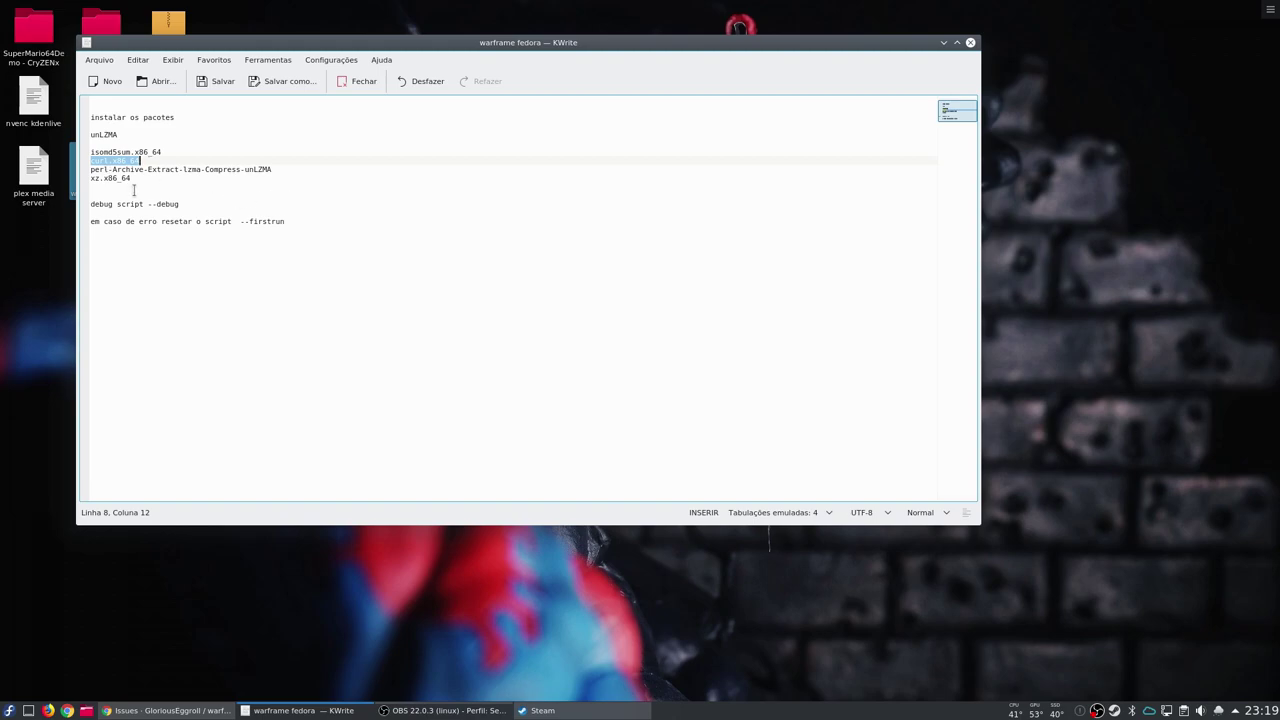
mouse_move(91, 169)
left_mouse_down()
mouse_move(280, 171)
mouse_move(96, 170)
left_mouse_up()
left_click(252, 176)
double_click(246, 169)
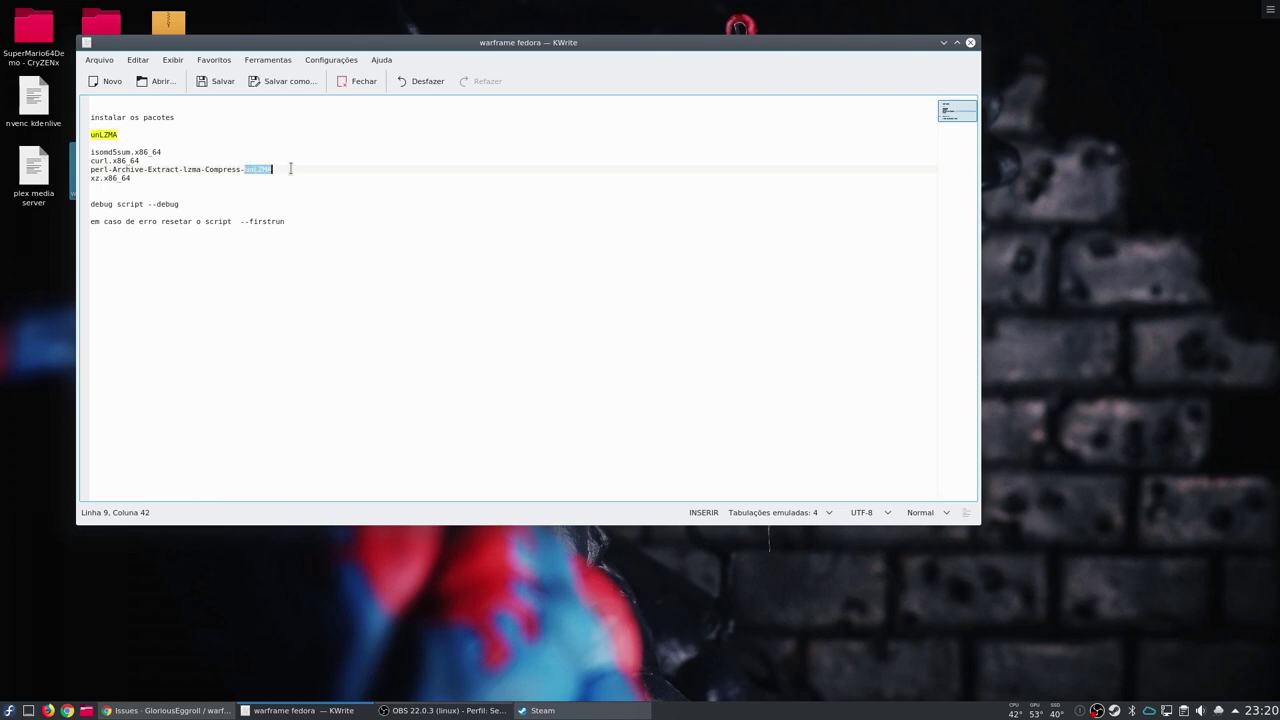
left_click(262, 178)
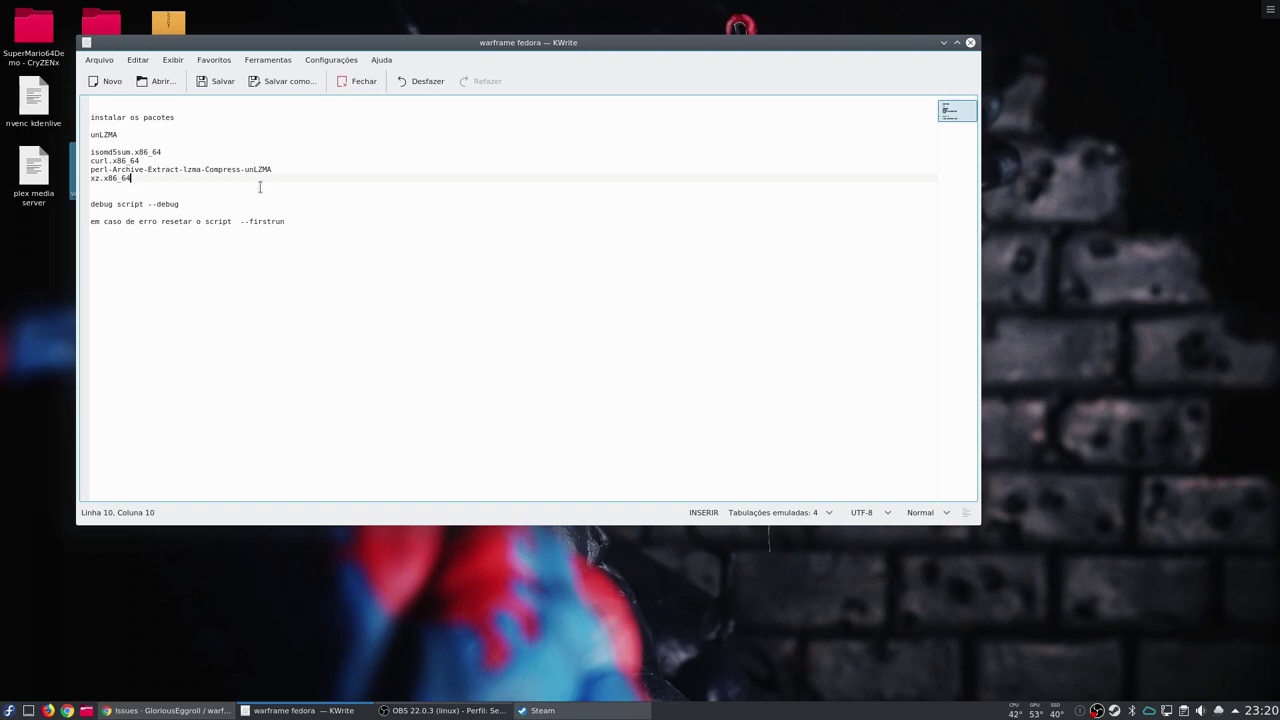
left_click_drag(91, 170, 284, 171)
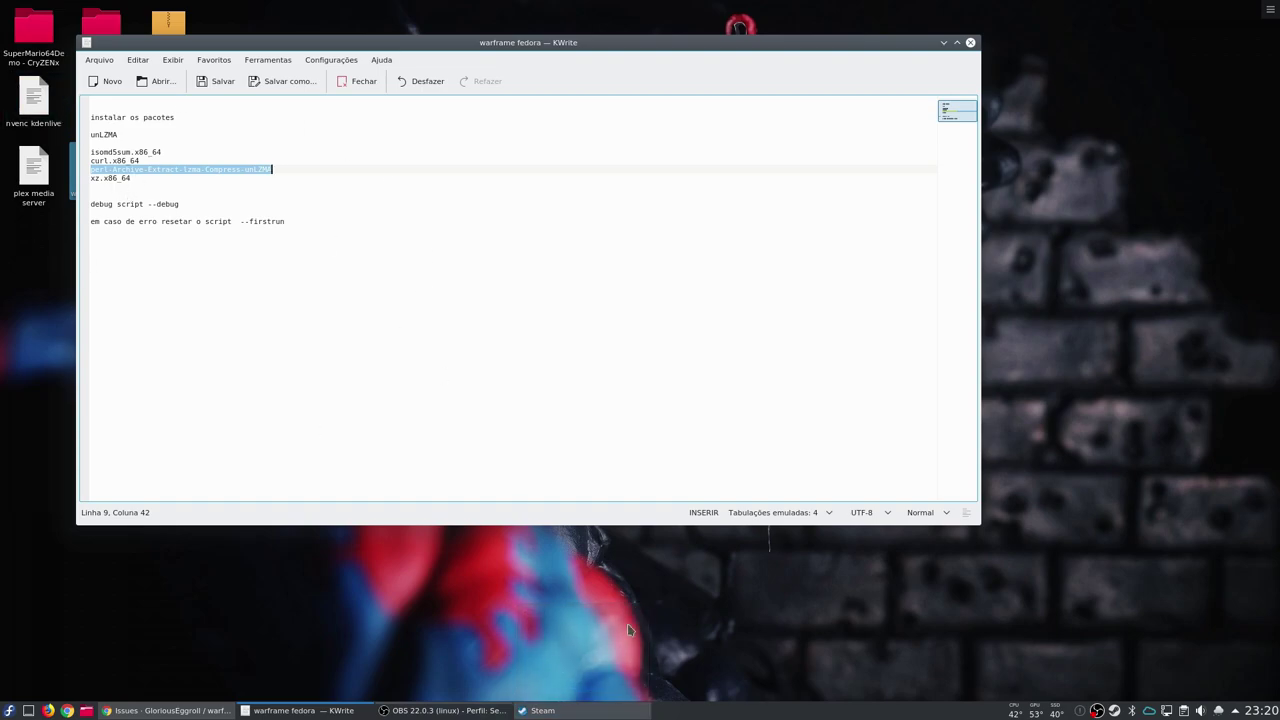
Step: Switch to Steam and set Warframe's launch options to --debug
left_click(540, 710)
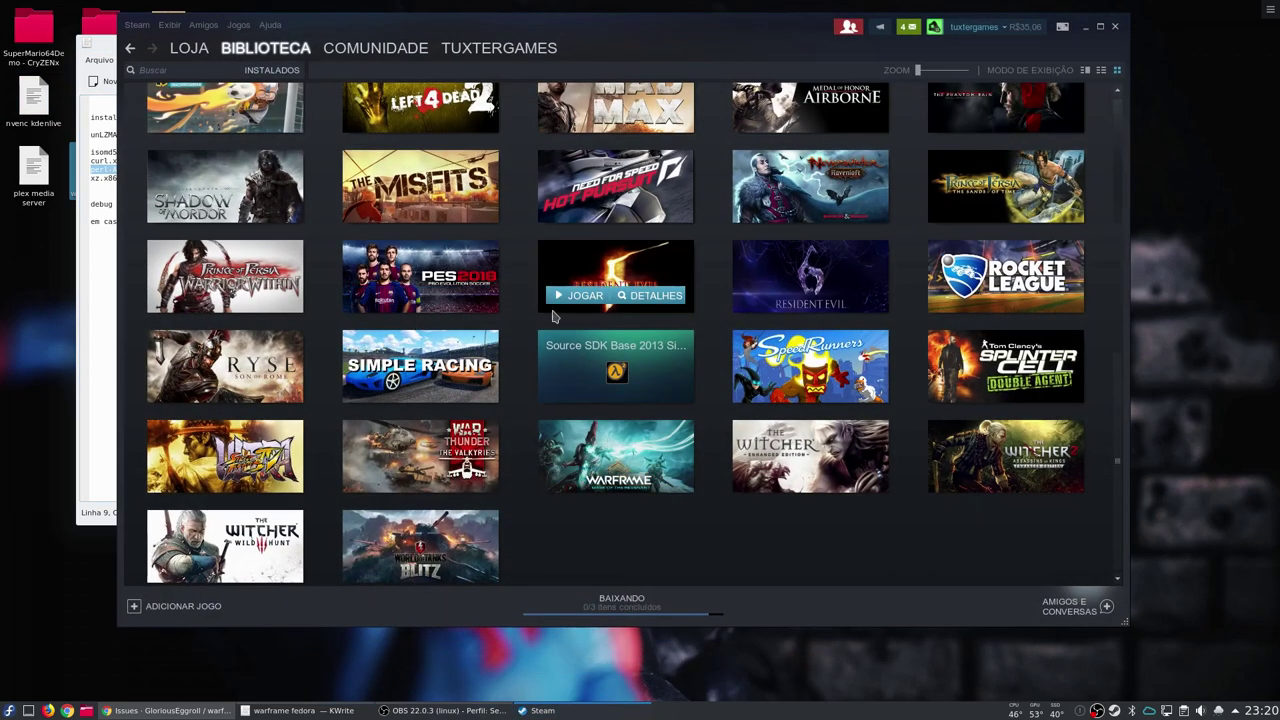
right_click(578, 480)
left_click(648, 632)
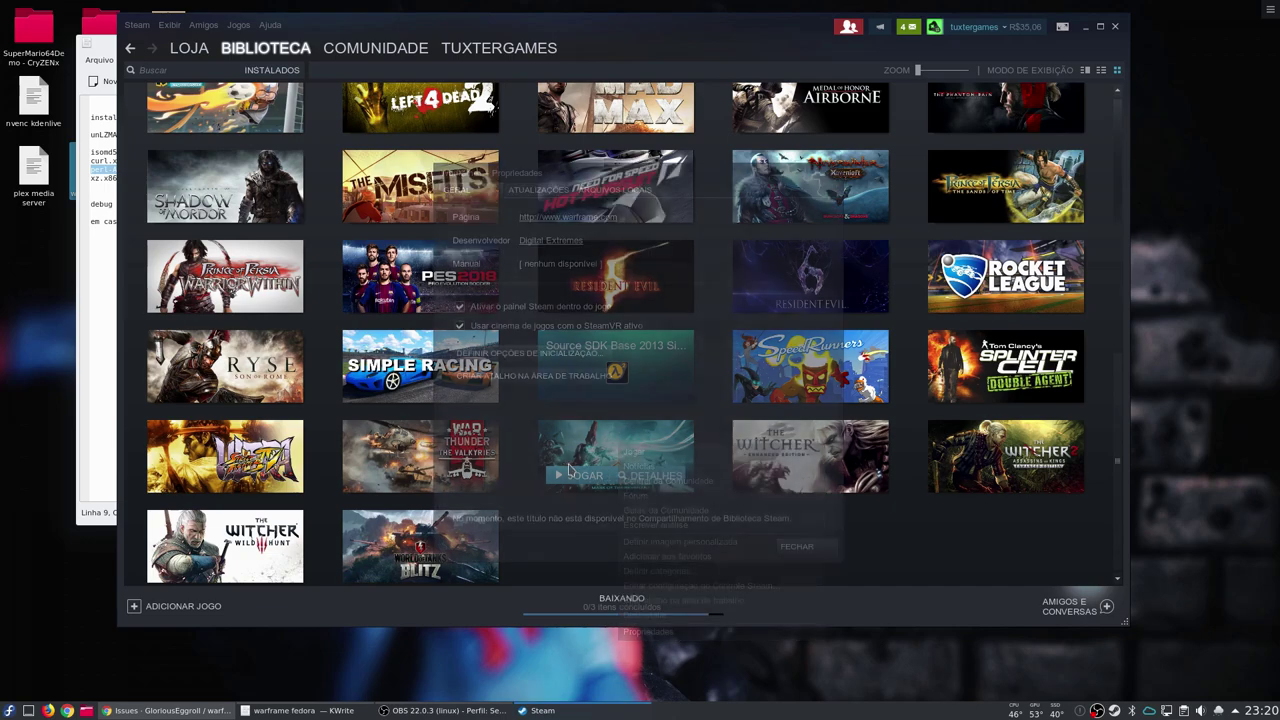
left_click(560, 353)
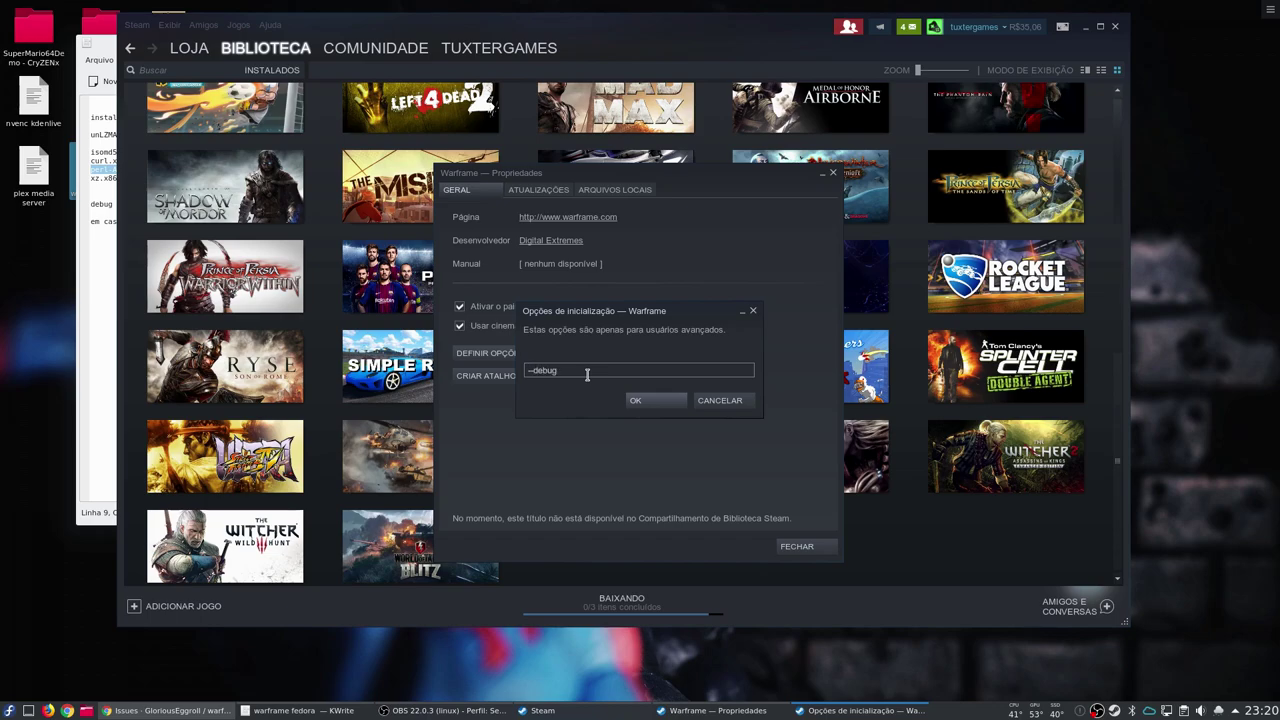
type("--debug")
left_click(656, 402)
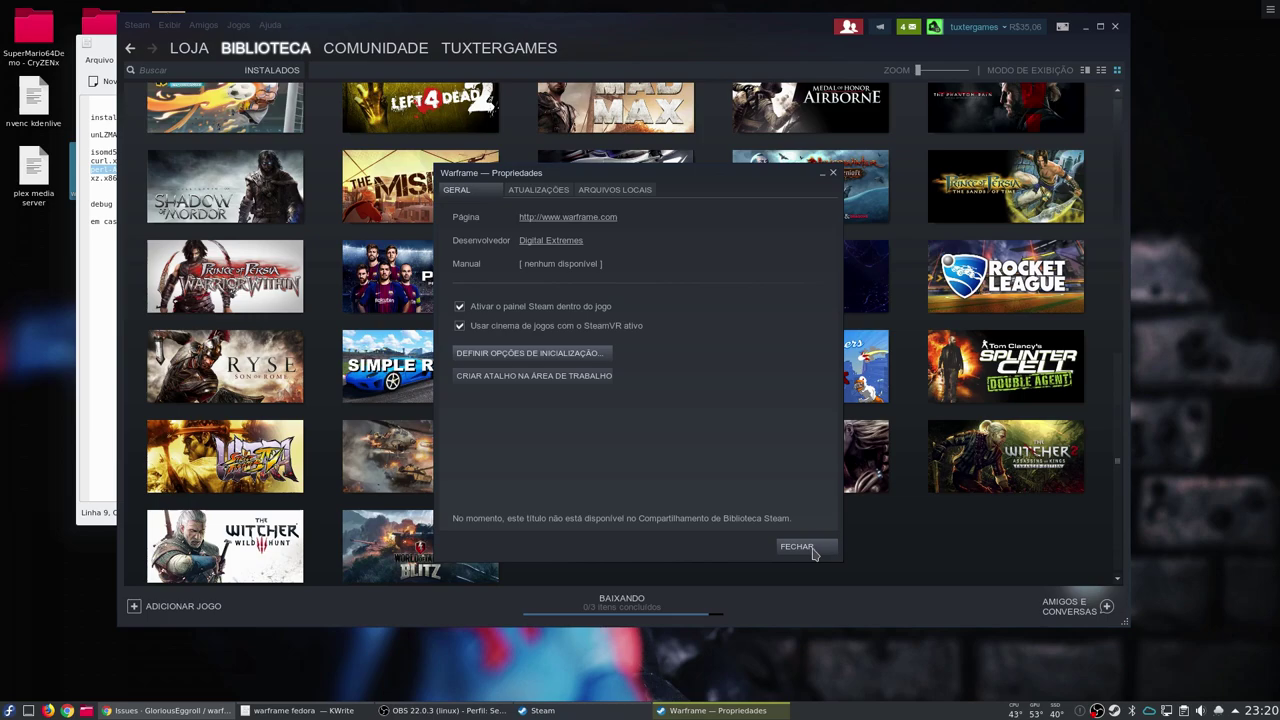
Step: Clear Warframe's launch options, close its properties and minimize Steam
left_click(528, 356)
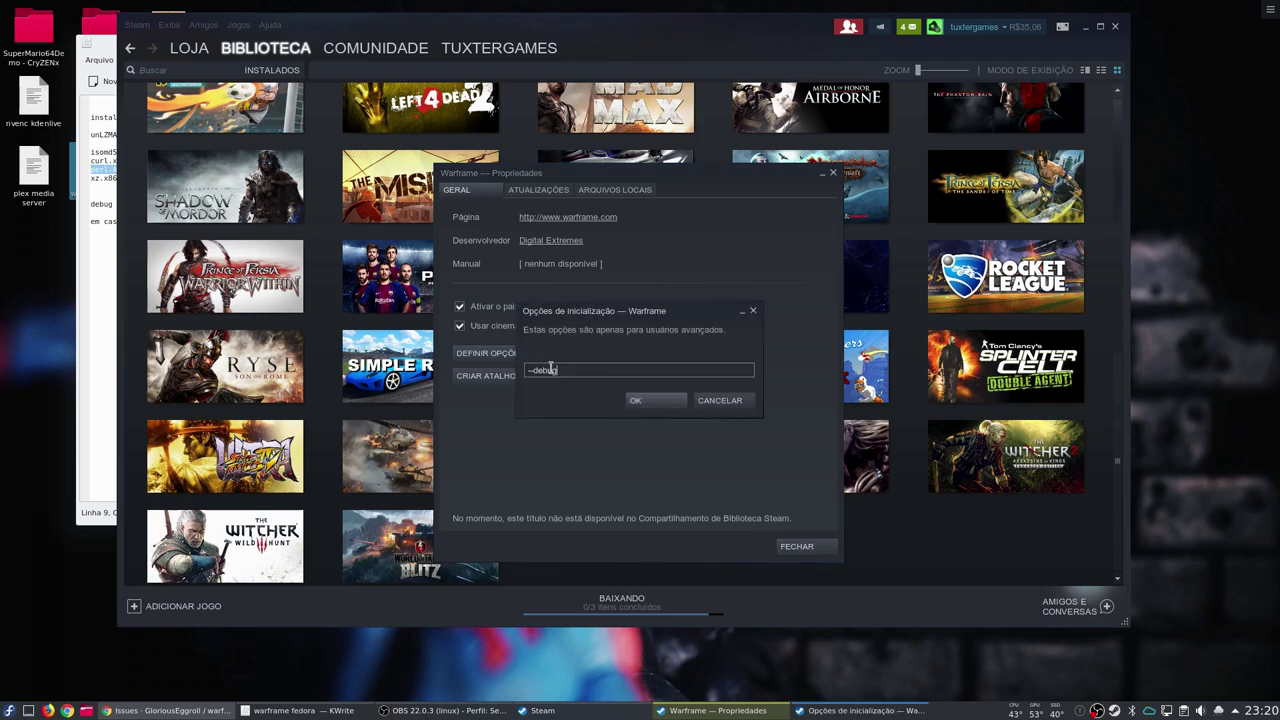
key("BackSpace")
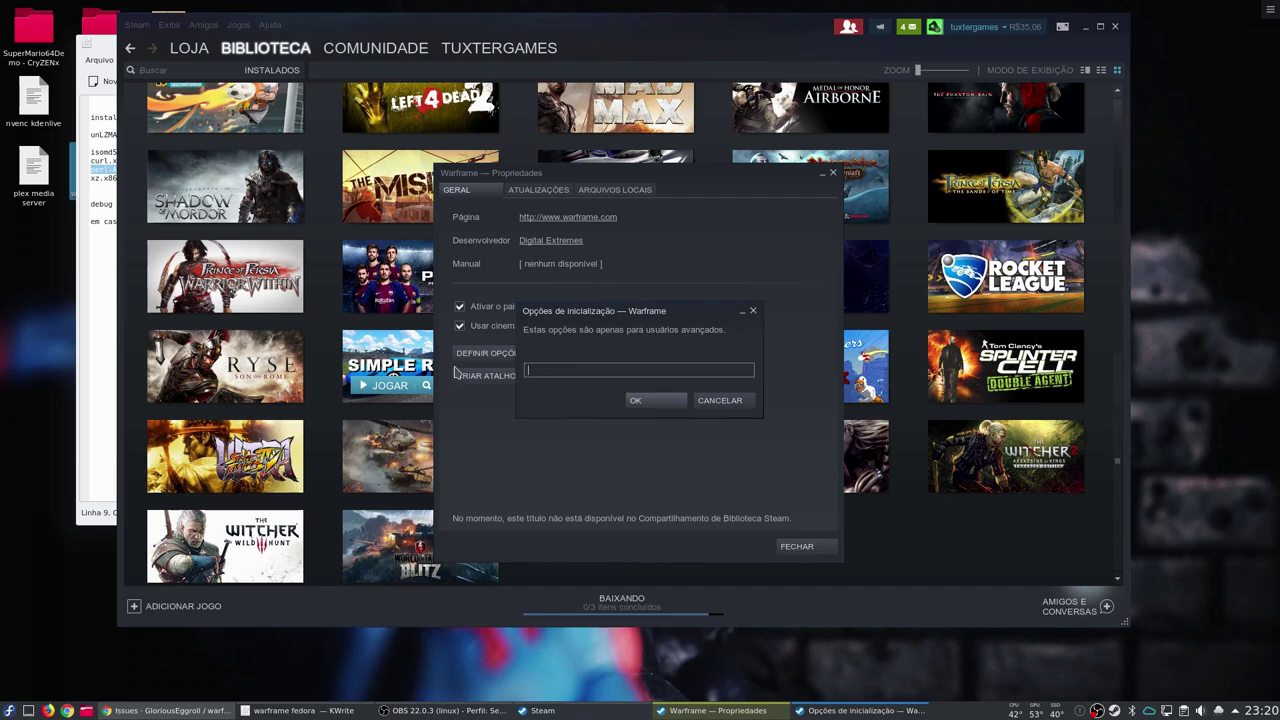
left_click(636, 400)
left_click(818, 546)
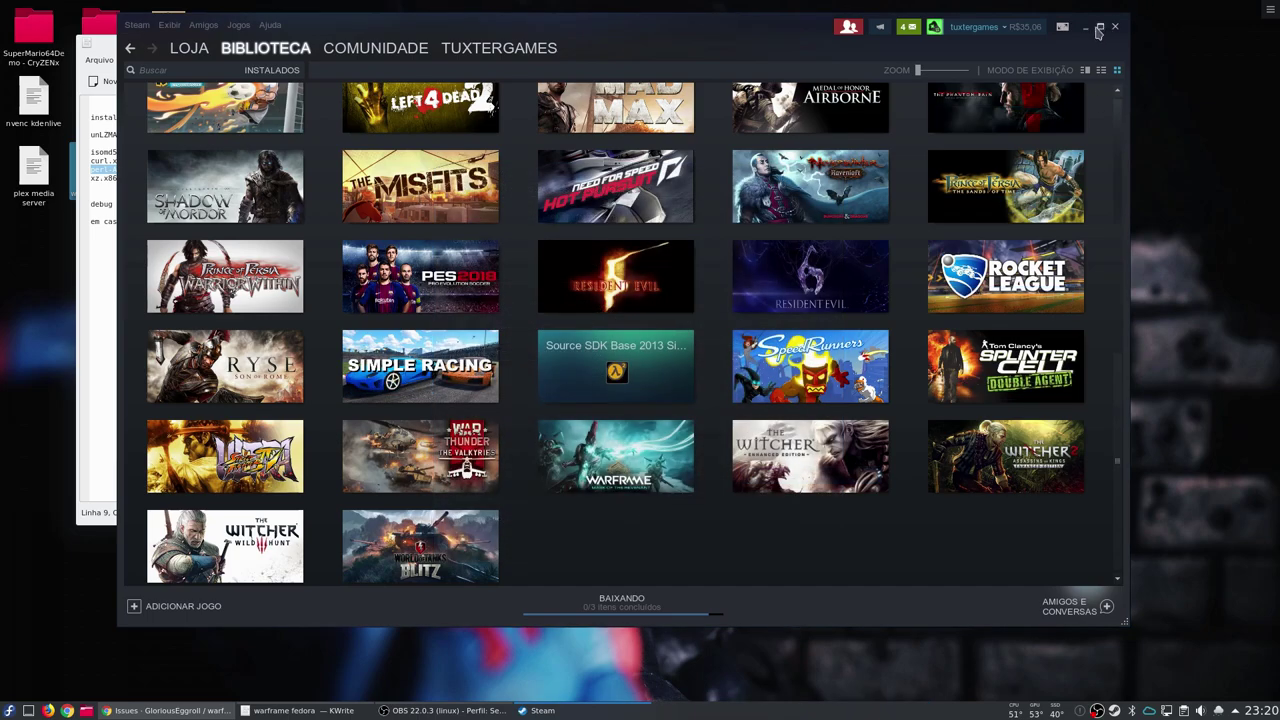
left_click(1085, 26)
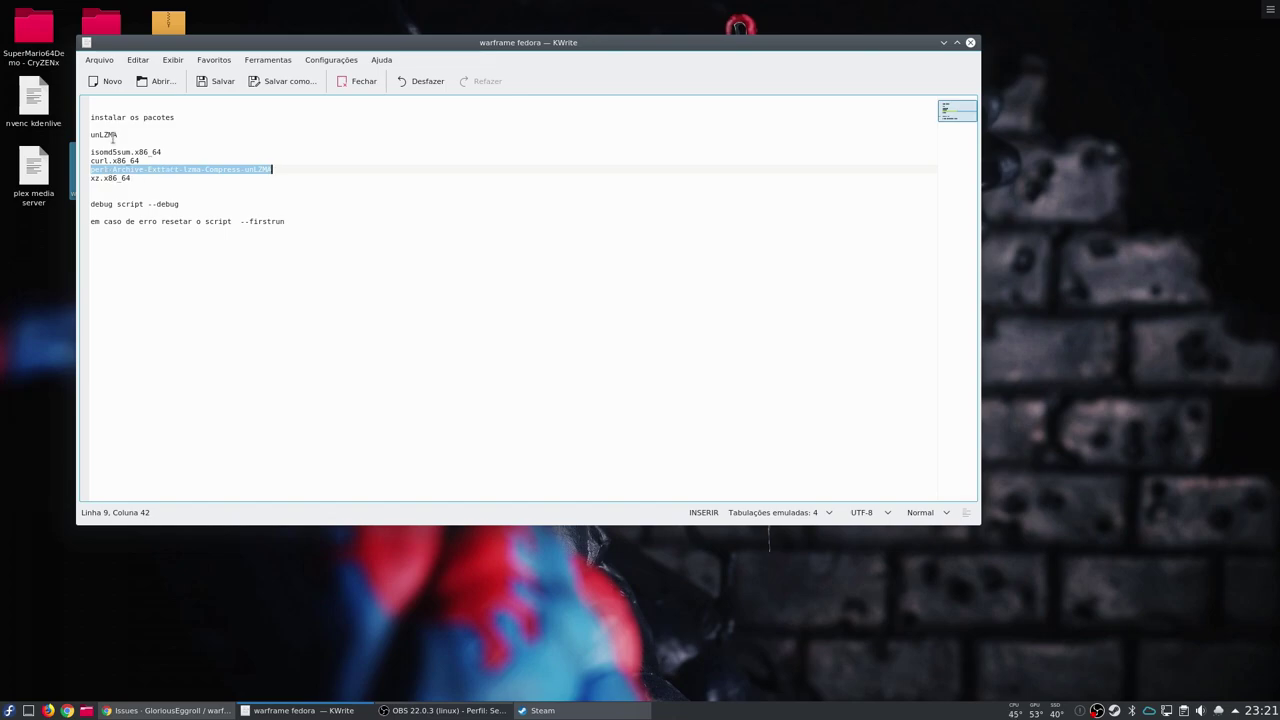
Step: Start the dnfdragora package manager, search package names for unlzma and move its window off the screen edge
left_click(10, 710)
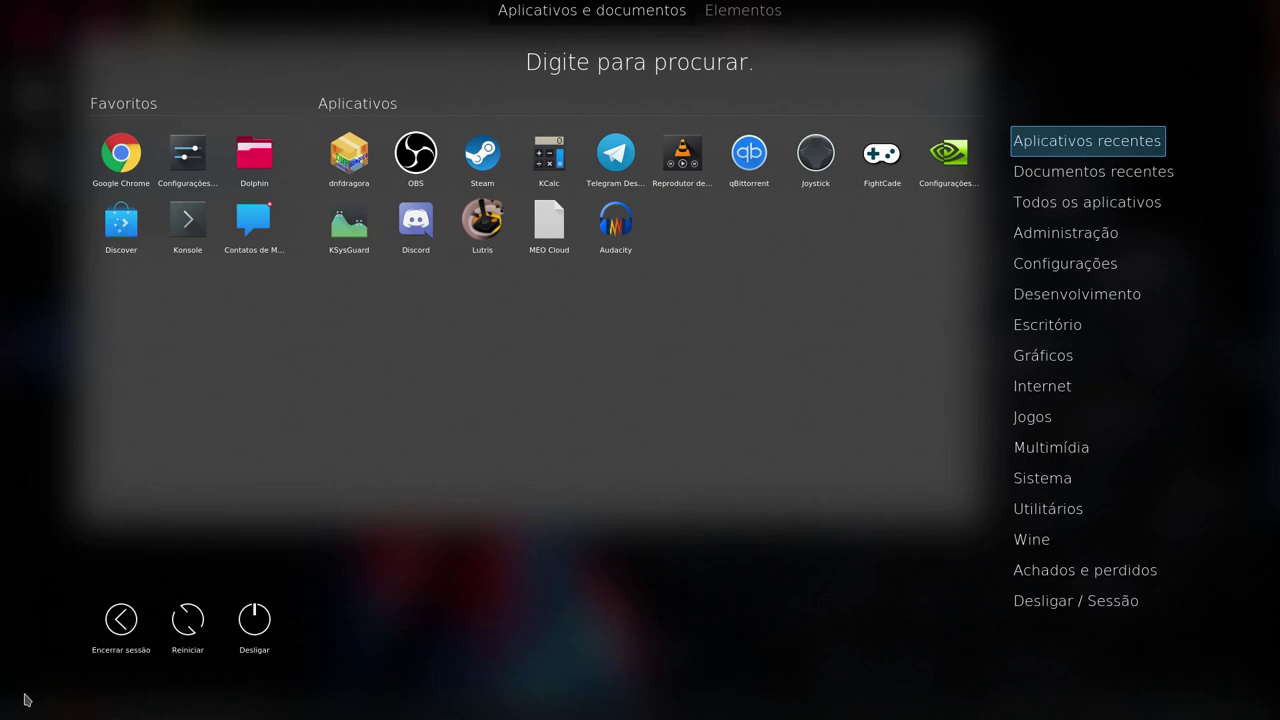
left_click(340, 178)
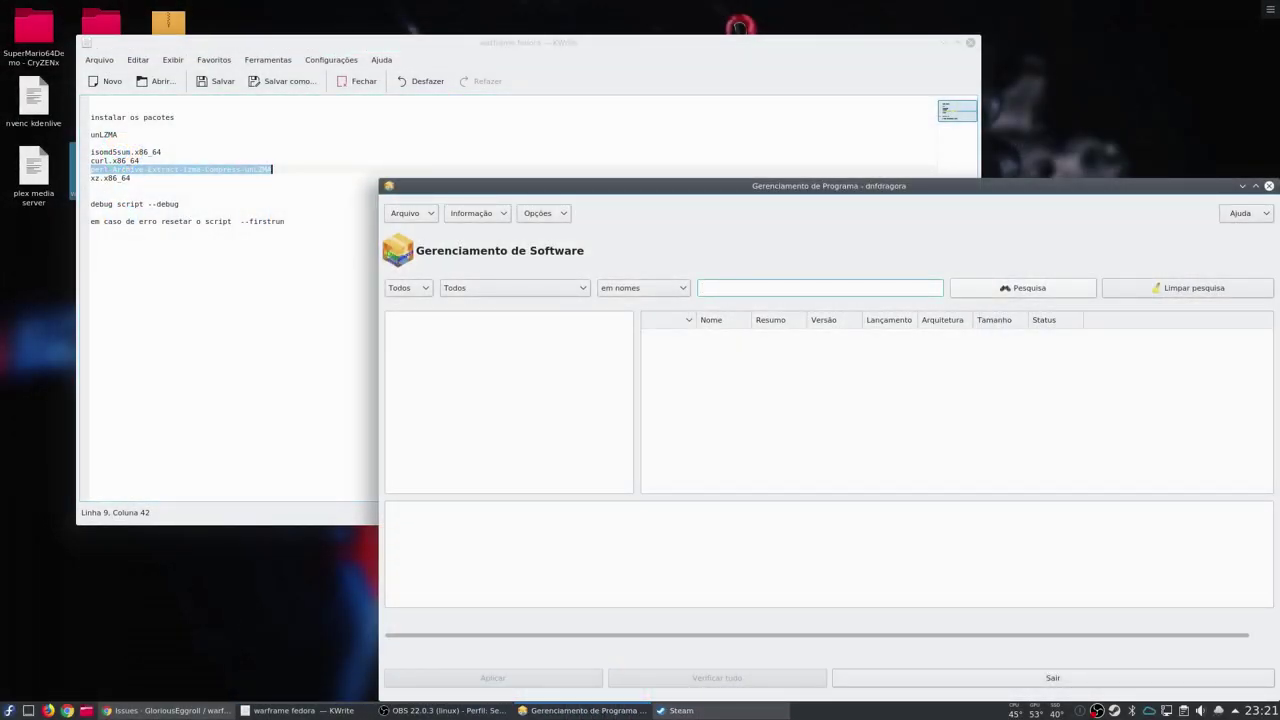
type("scitp")
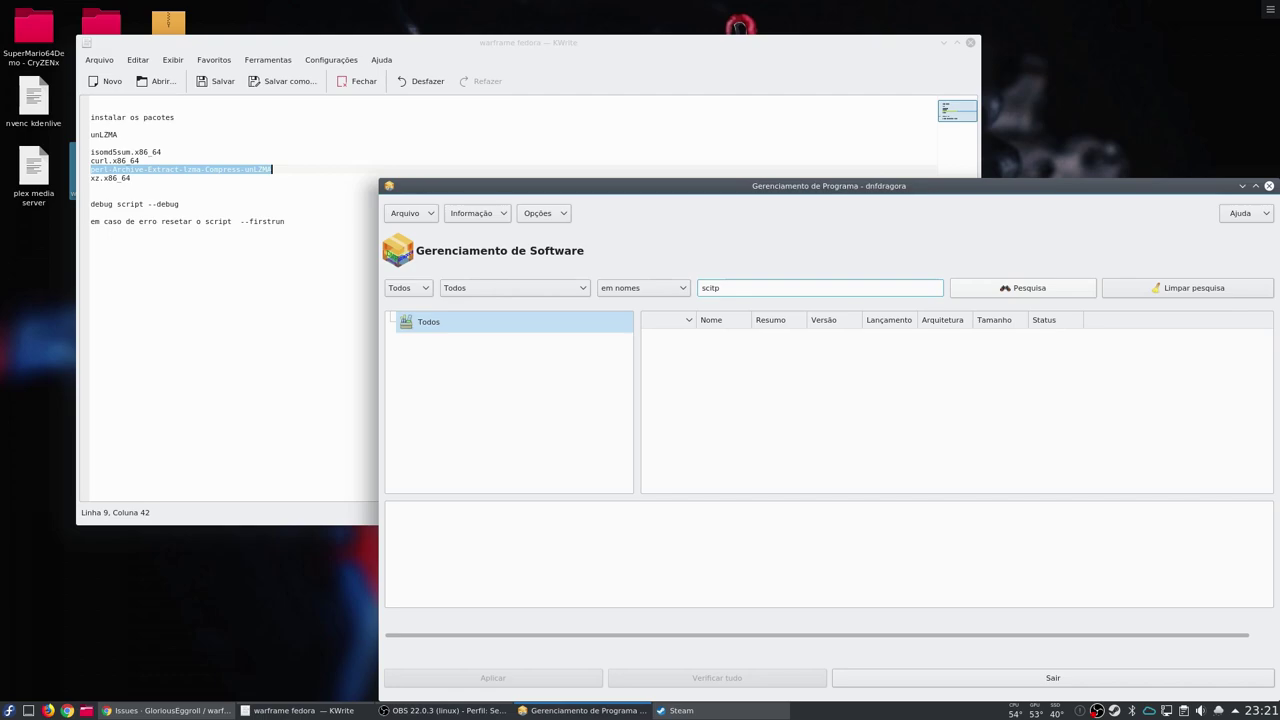
double_click(714, 288)
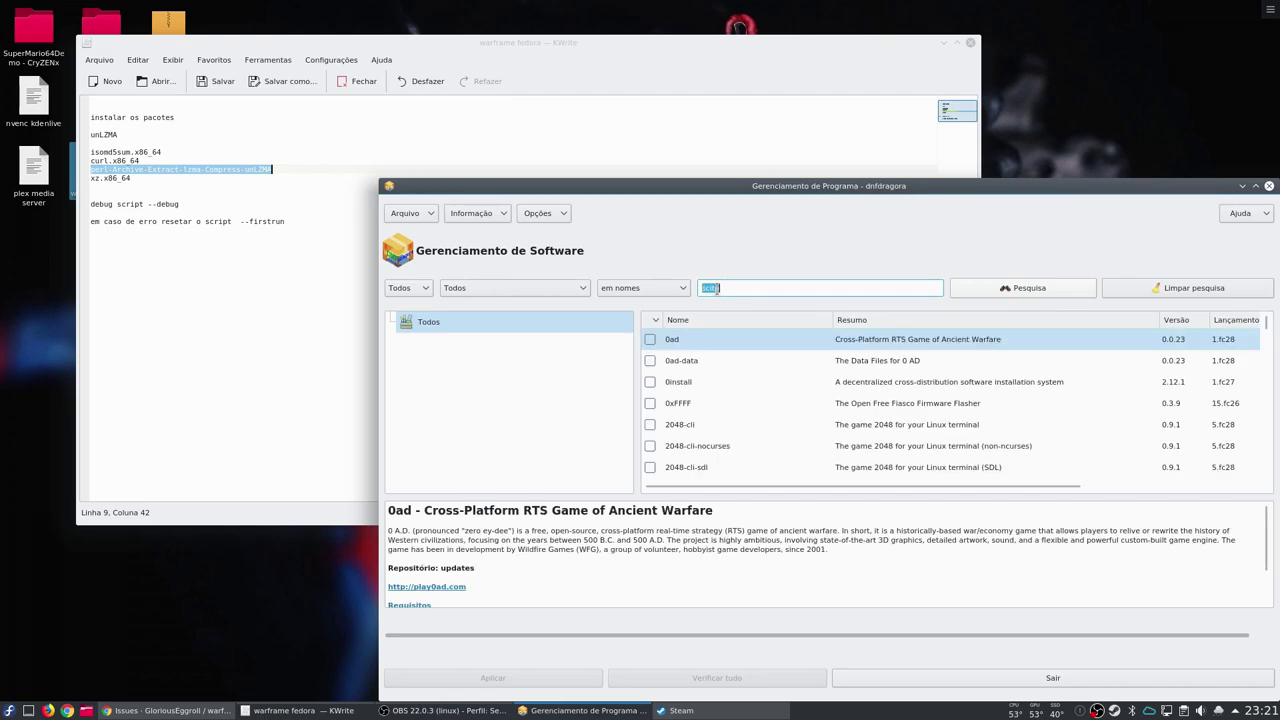
type("un")
left_click(1005, 287)
left_click_drag(797, 186, 708, 110)
Step: Check the installation state of the perl-Archive-Extract-lzma packages, and close dnfdragora and the notes
left_click(583, 265)
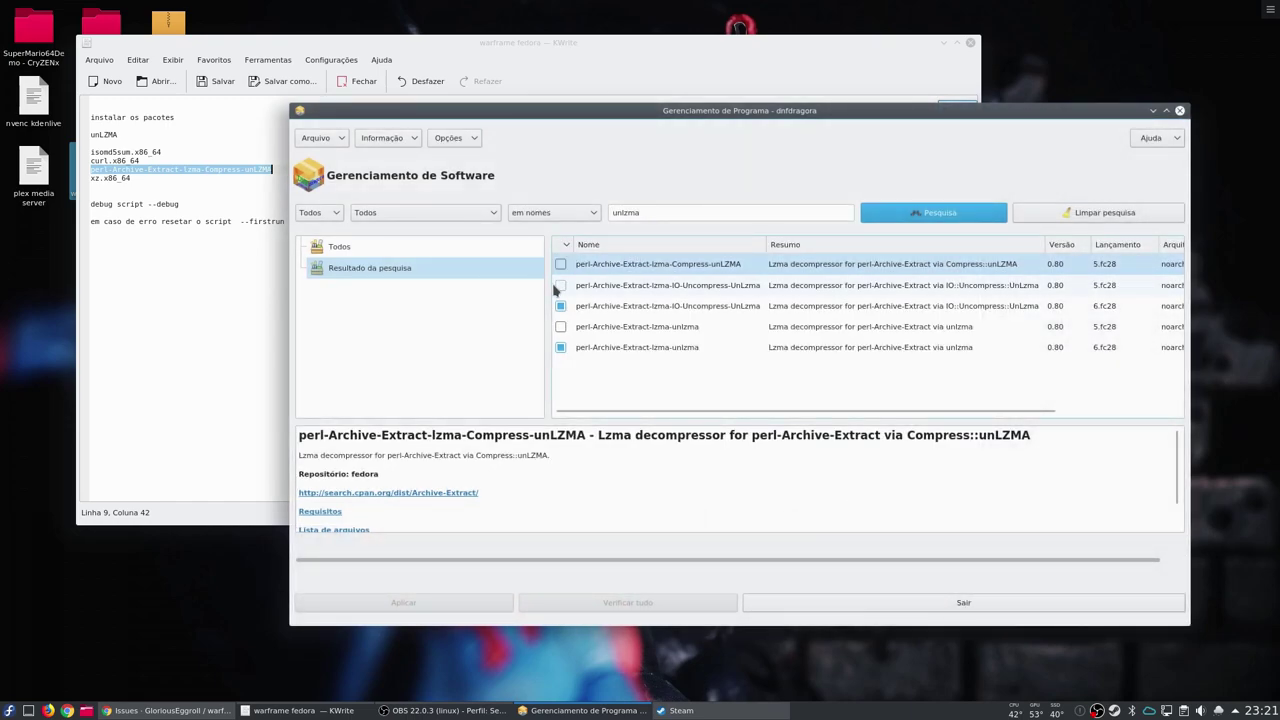
left_click(702, 310)
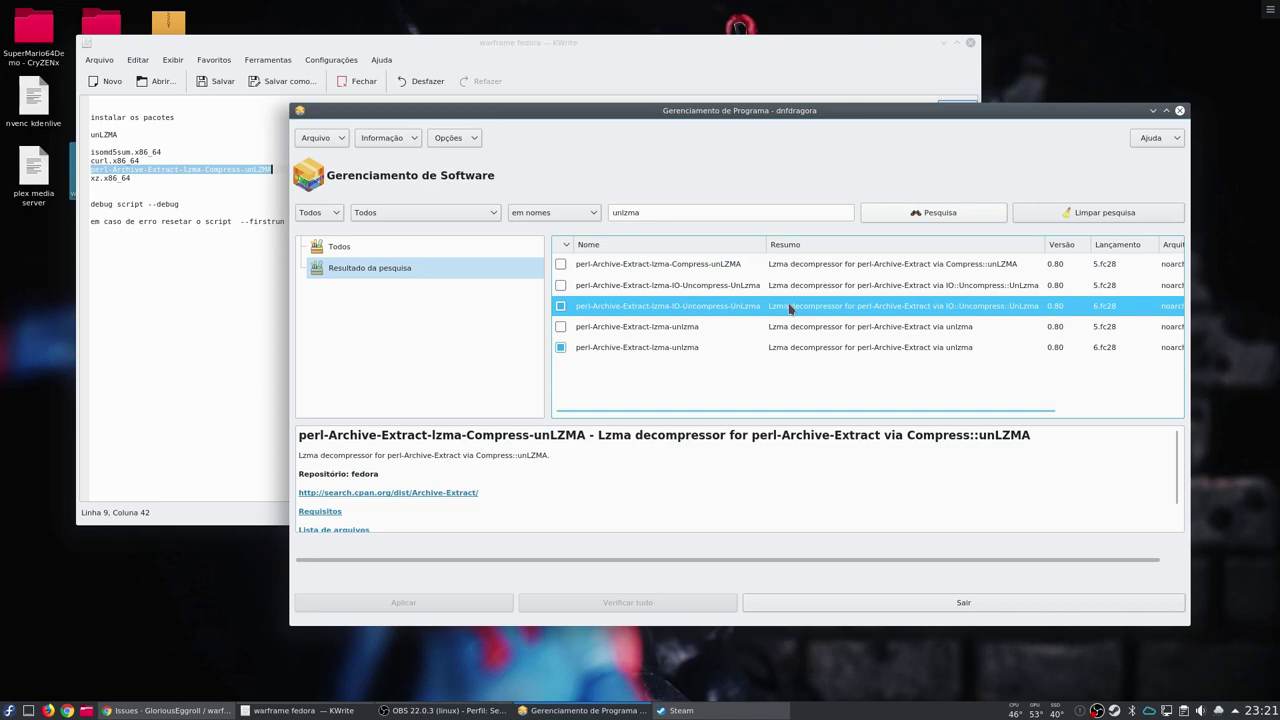
left_click(630, 348)
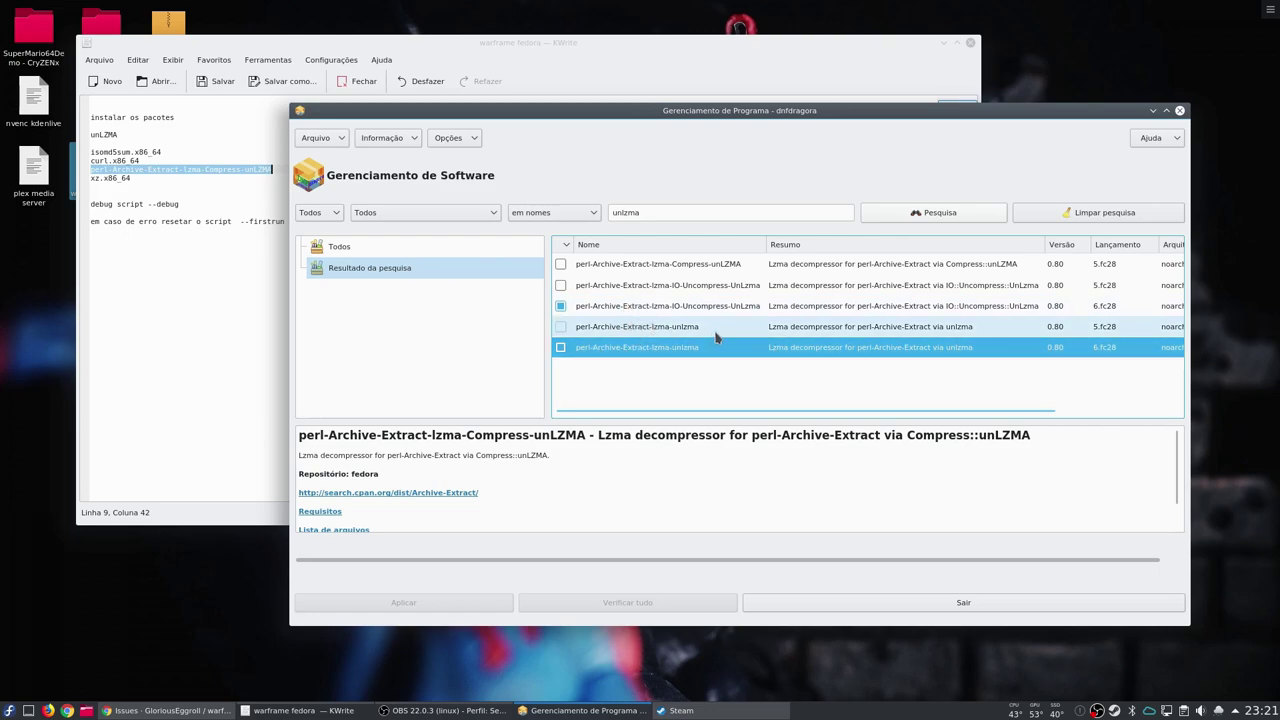
double_click(671, 211)
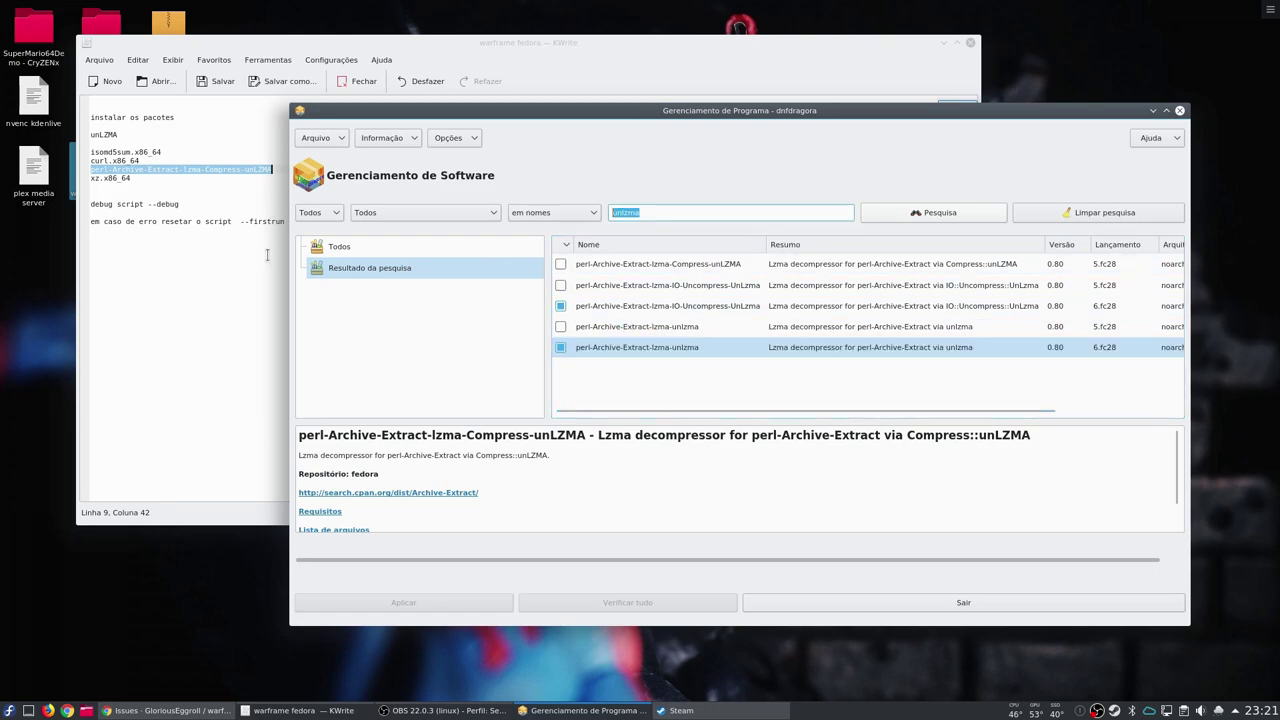
left_click(703, 214)
left_click(583, 310)
left_click(1180, 111)
left_click(970, 45)
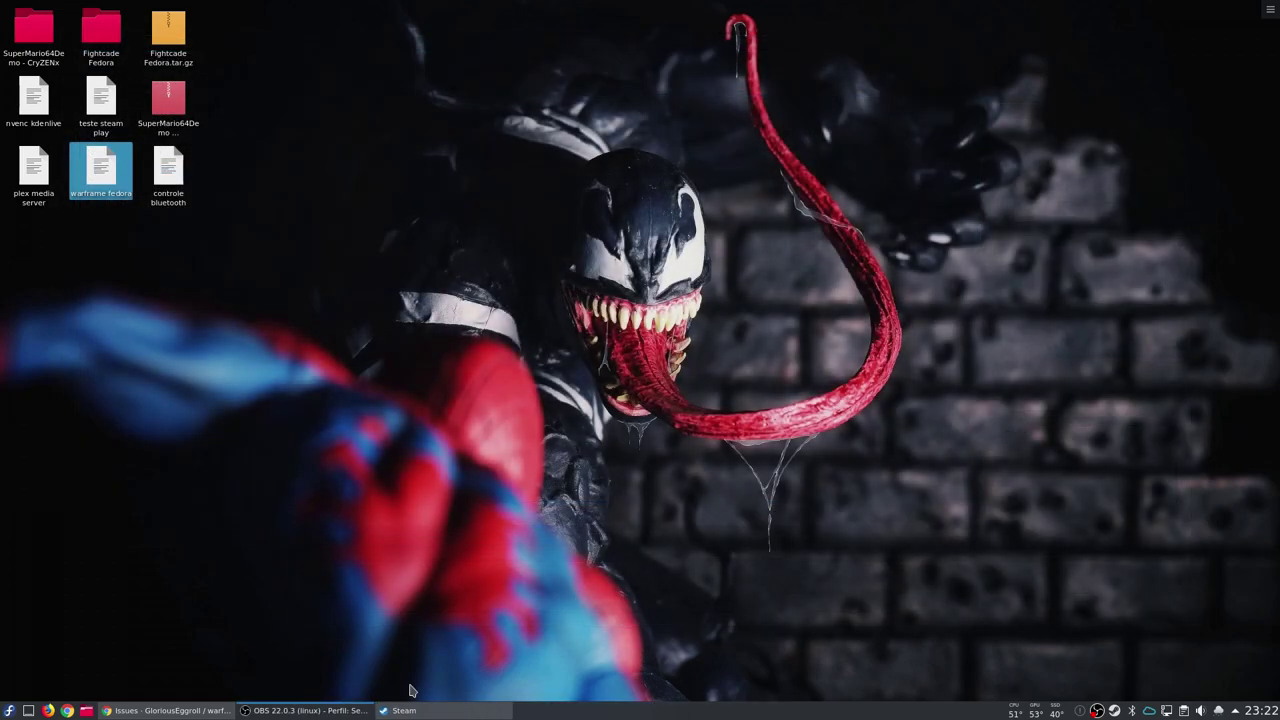
Step: Return to the steamplay-proton repository page in Chrome and look over its source code download formats
left_click(165, 710)
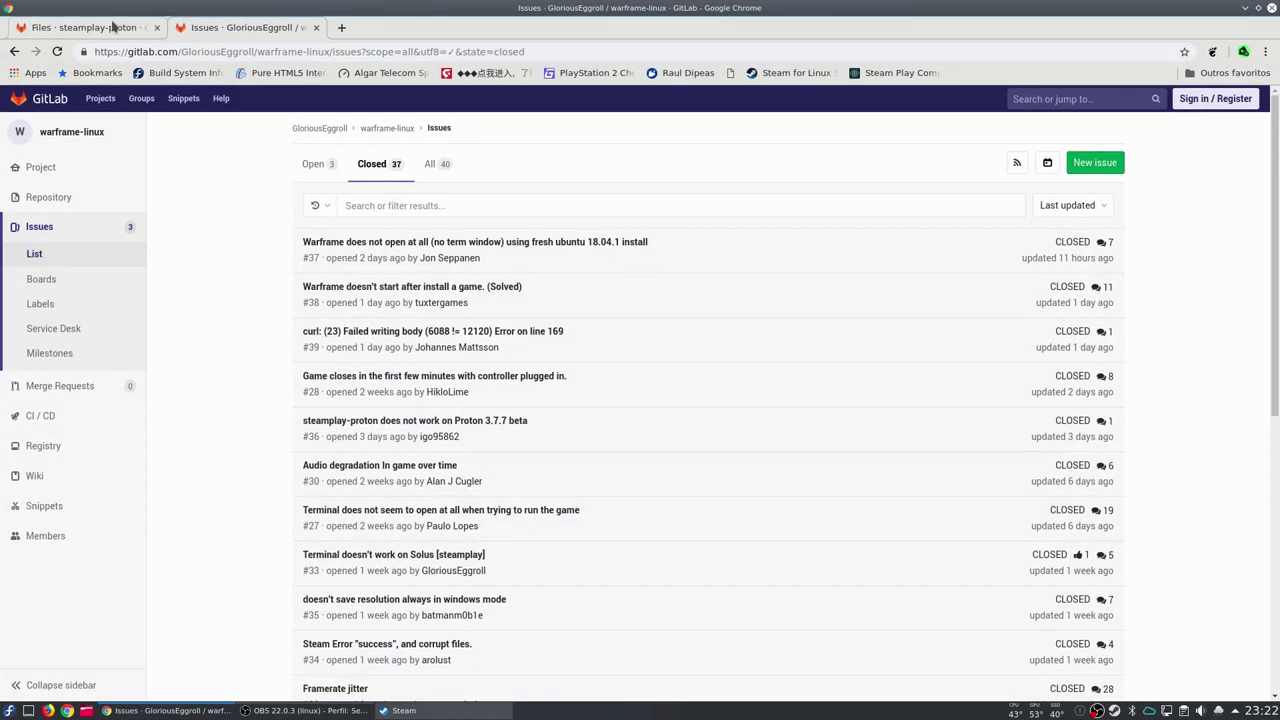
left_click(22, 27)
scroll(657, 335, "down", 1)
scroll(533, 313, "up", 5)
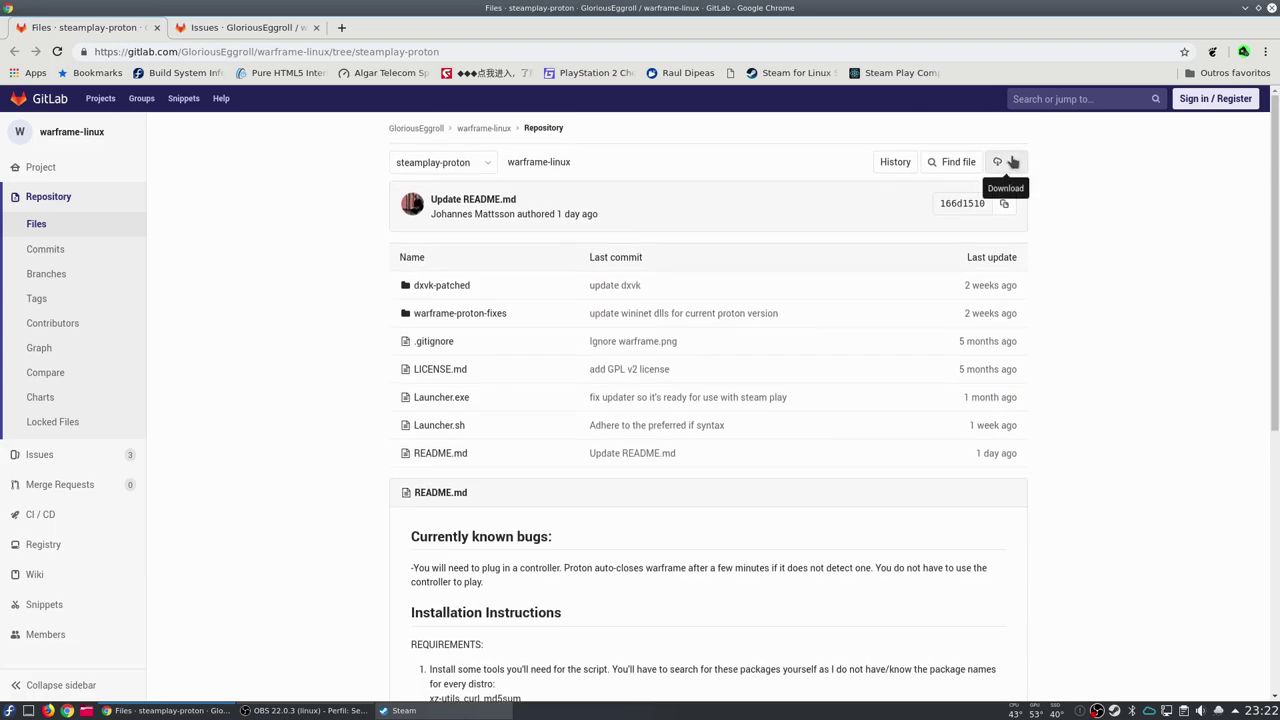
left_click(1005, 162)
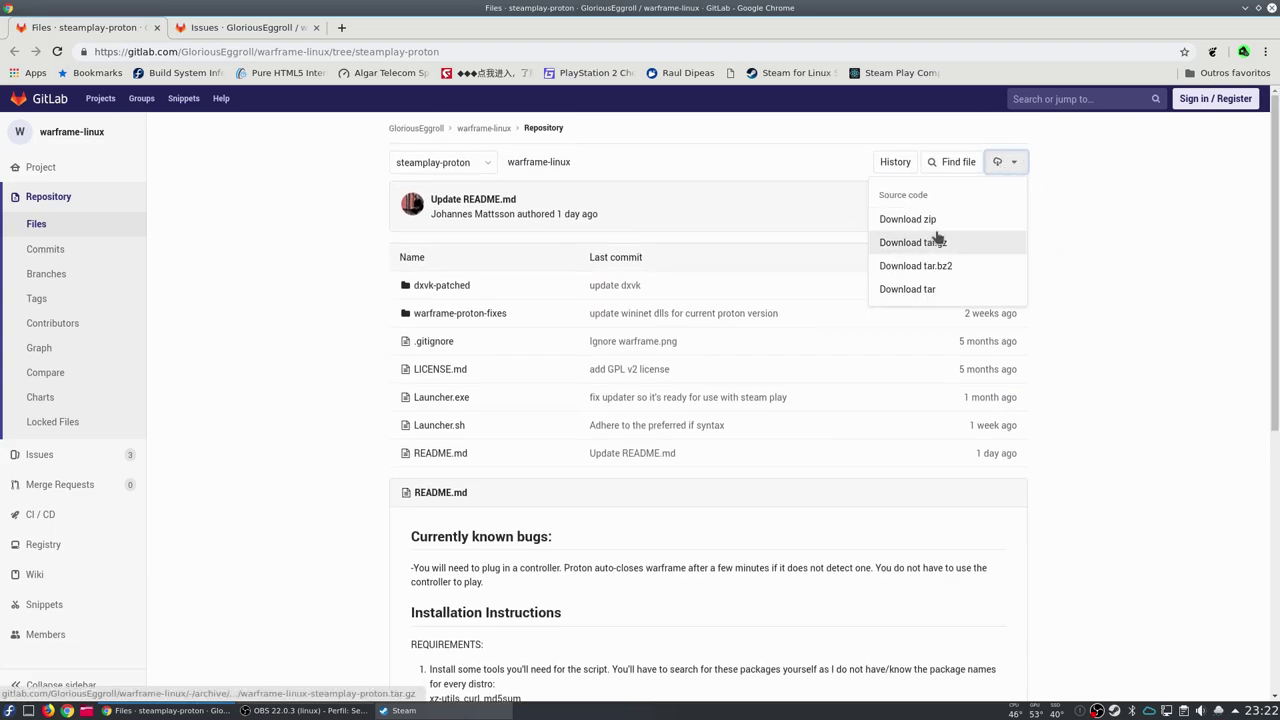
left_click(1086, 308)
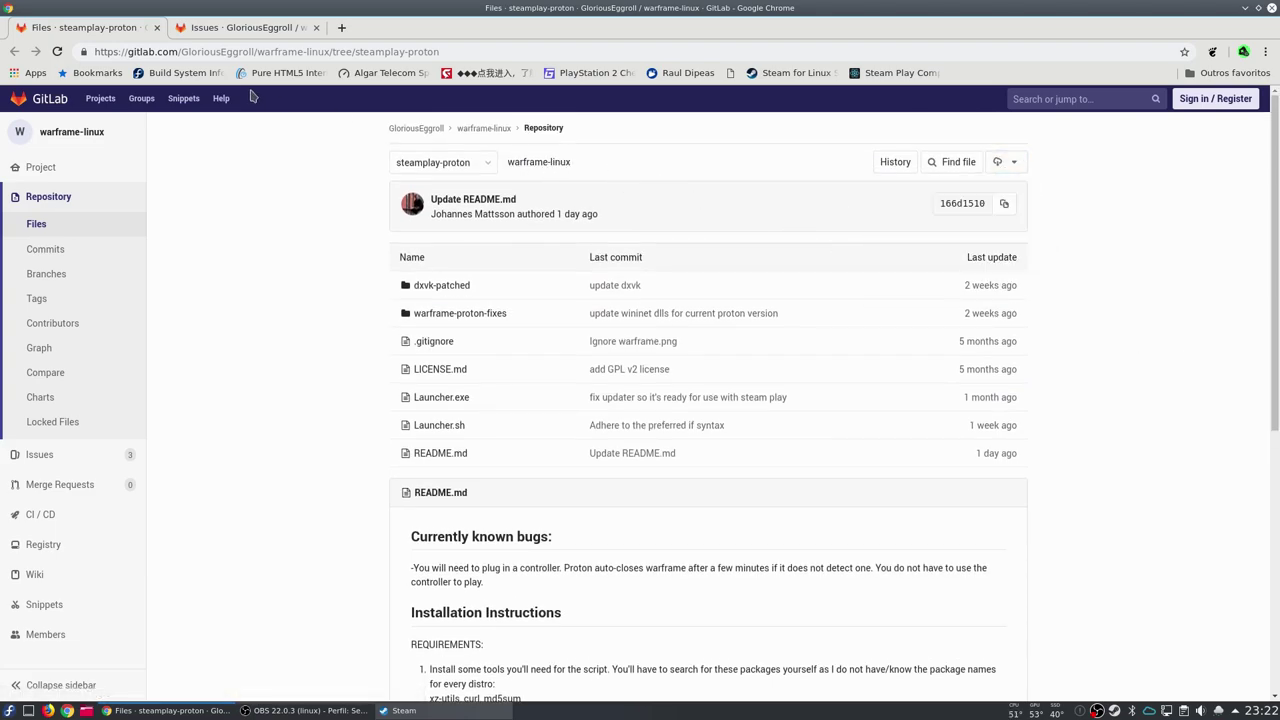
Step: Open warframe-linux-steamplay-proton.zip from the Downloads folder in Dolphin
left_click(87, 711)
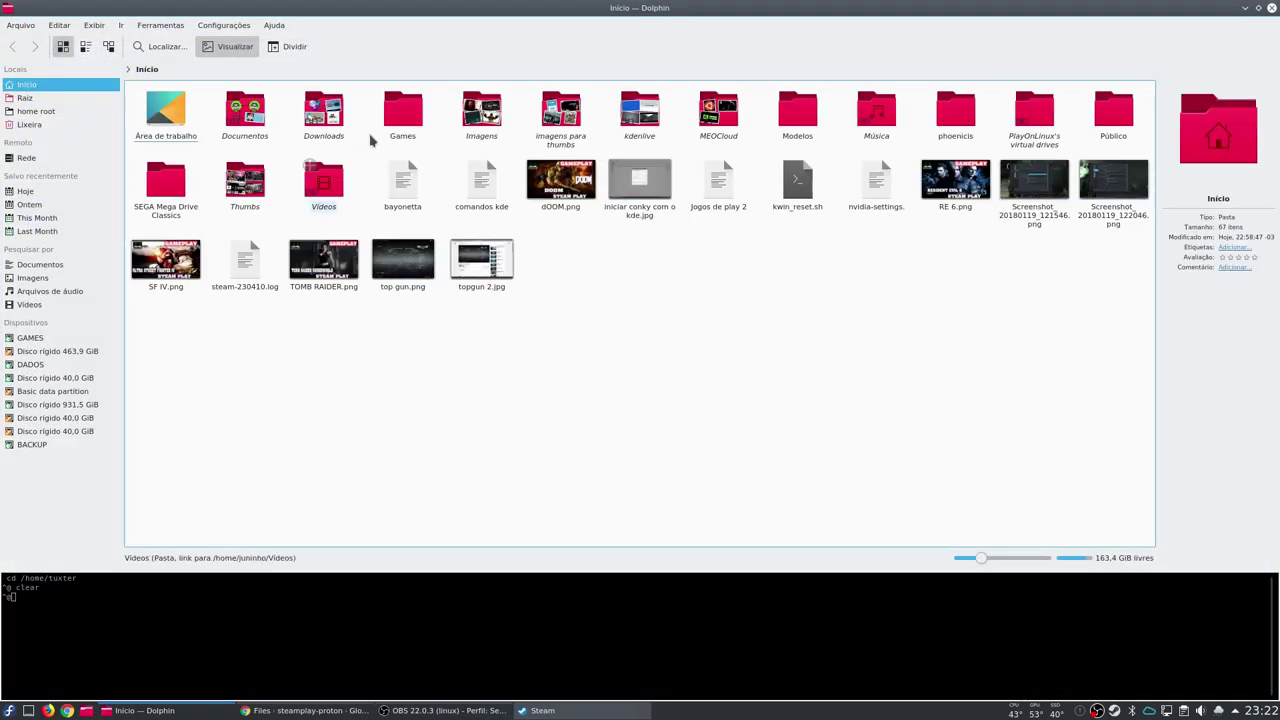
left_click(323, 112)
left_click(867, 462)
scroll(890, 485, "down", 1)
double_click(321, 492)
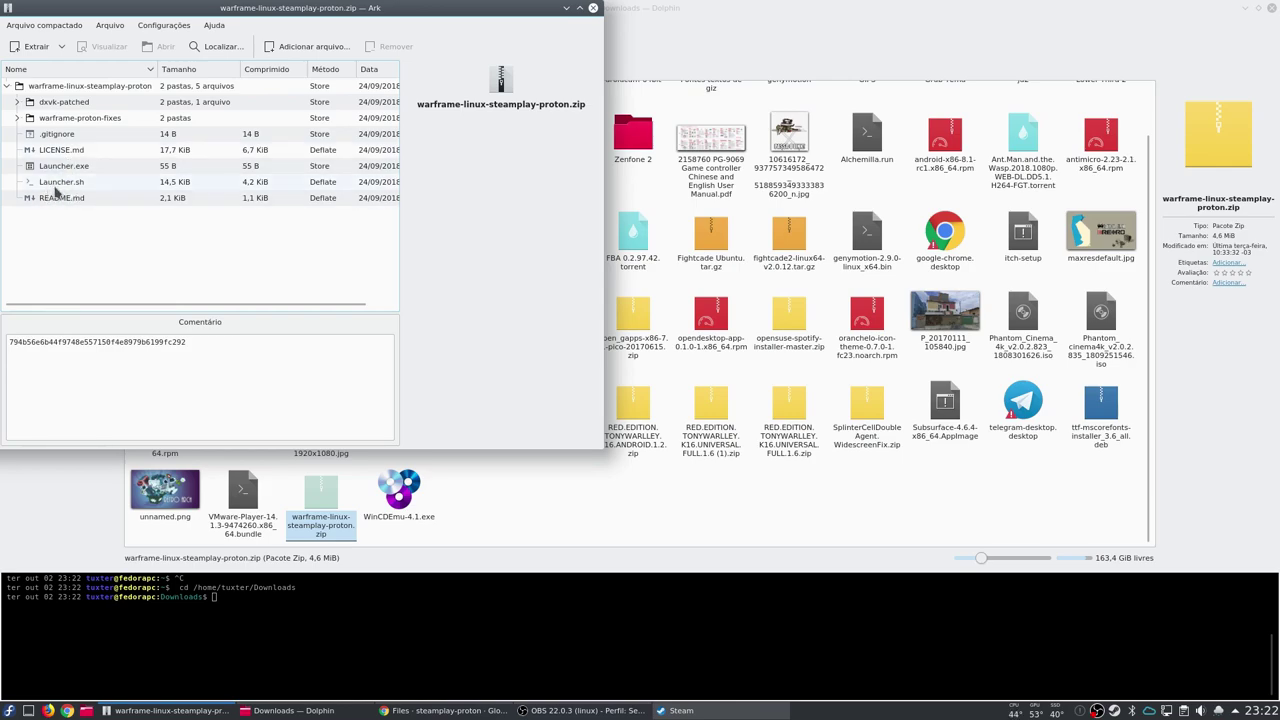
Step: Browse Warframe's local files from its Steam library properties and open the Tools folder
left_click(58, 182)
left_click(690, 492)
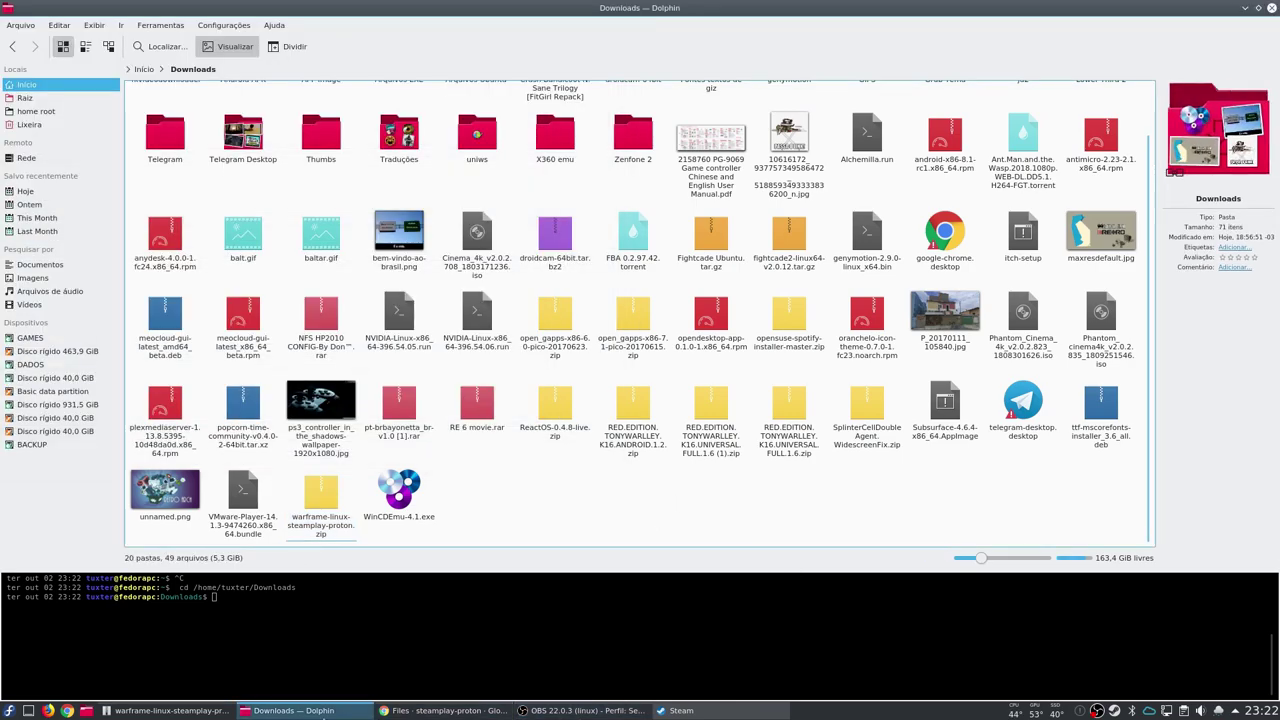
left_click(681, 710)
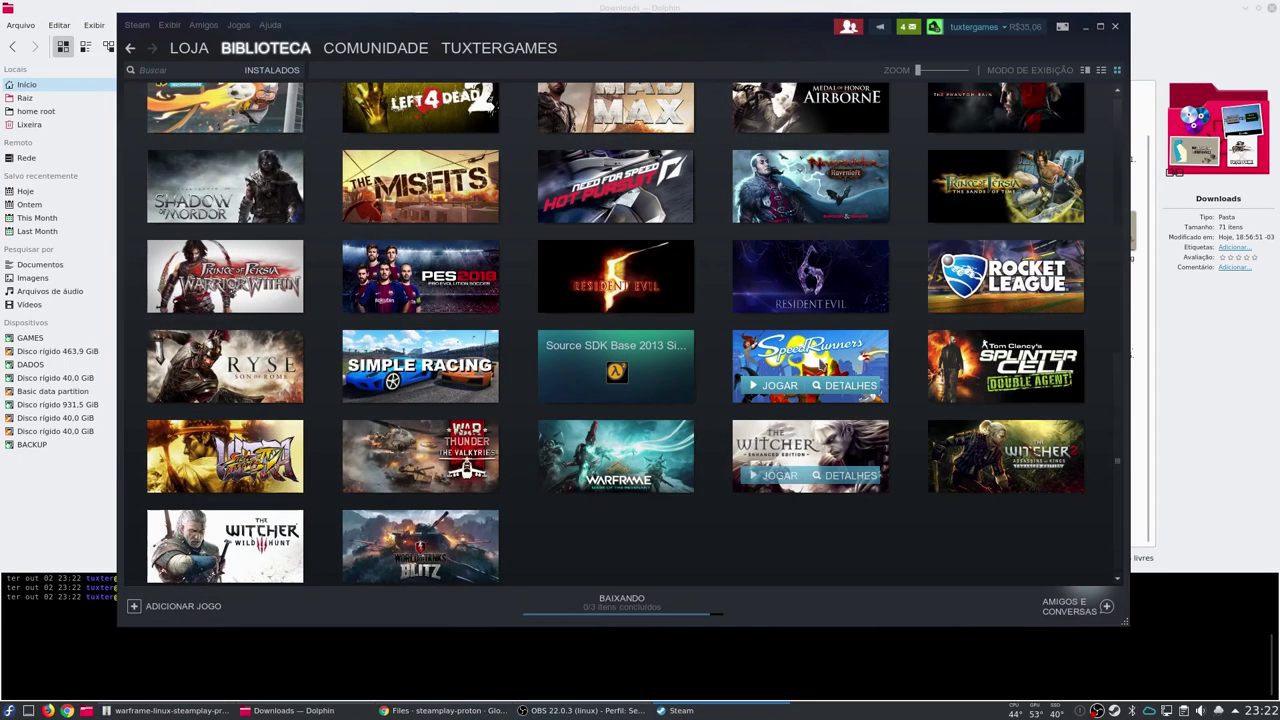
right_click(598, 454)
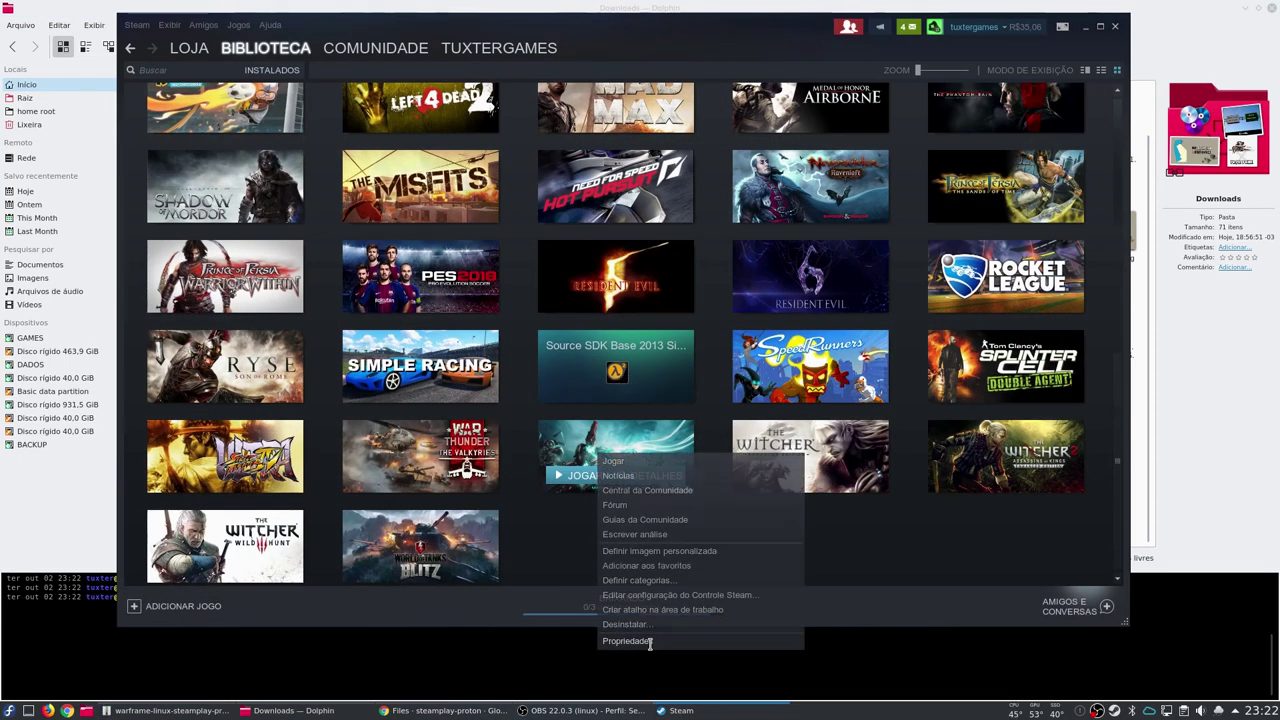
left_click(627, 641)
left_click(614, 189)
left_click(532, 245)
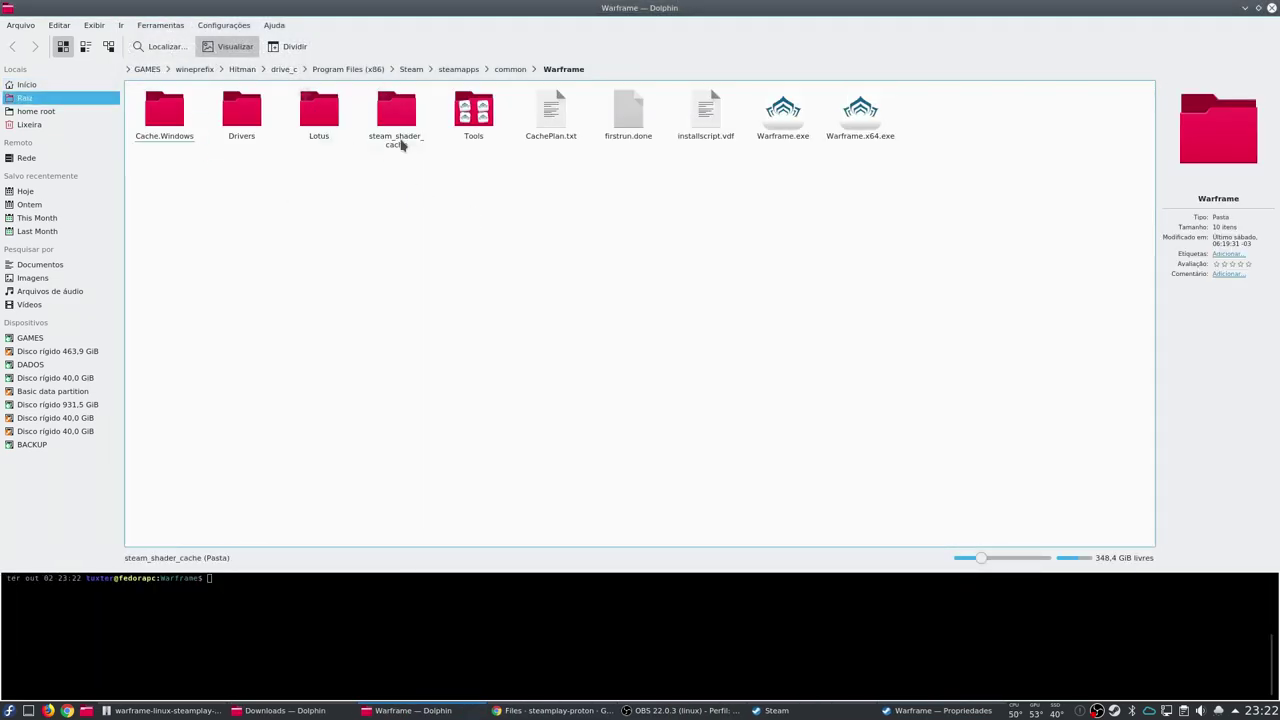
left_click(474, 110)
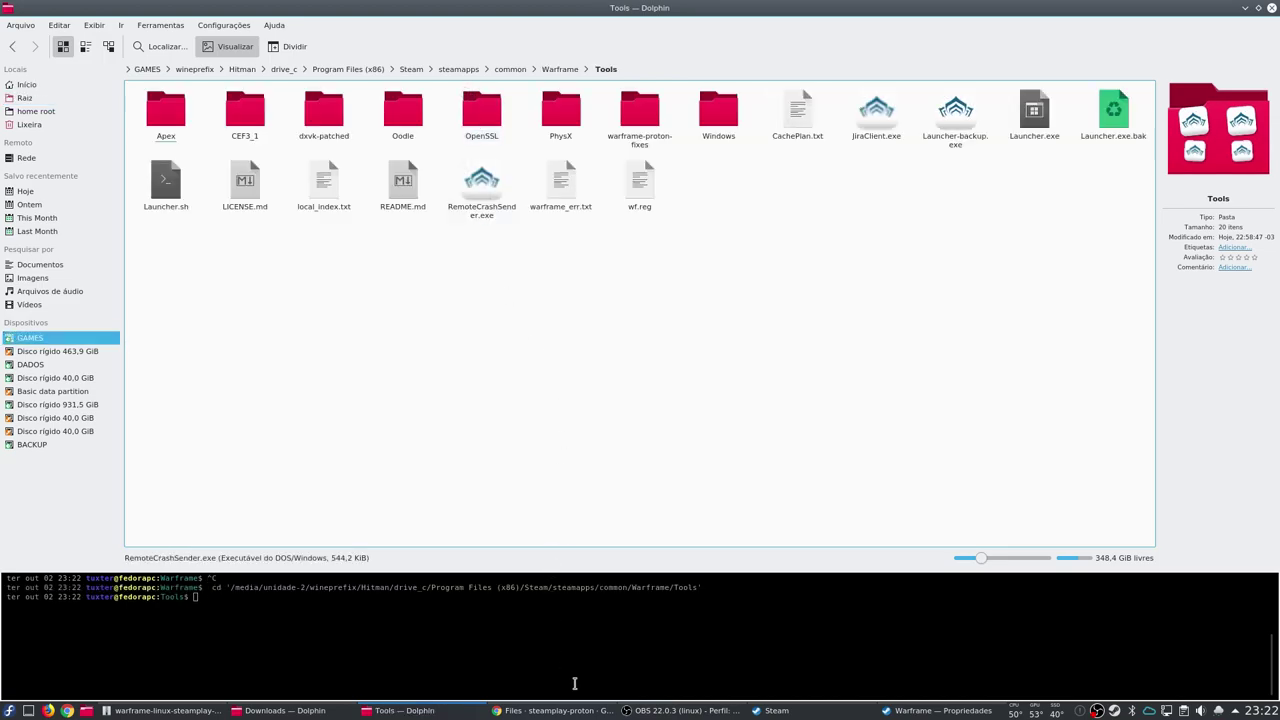
Step: Compare the zip's contents with Launcher-backup.exe and Launcher.exe in Tools, and close the archive and Warframe's properties
left_click(195, 711)
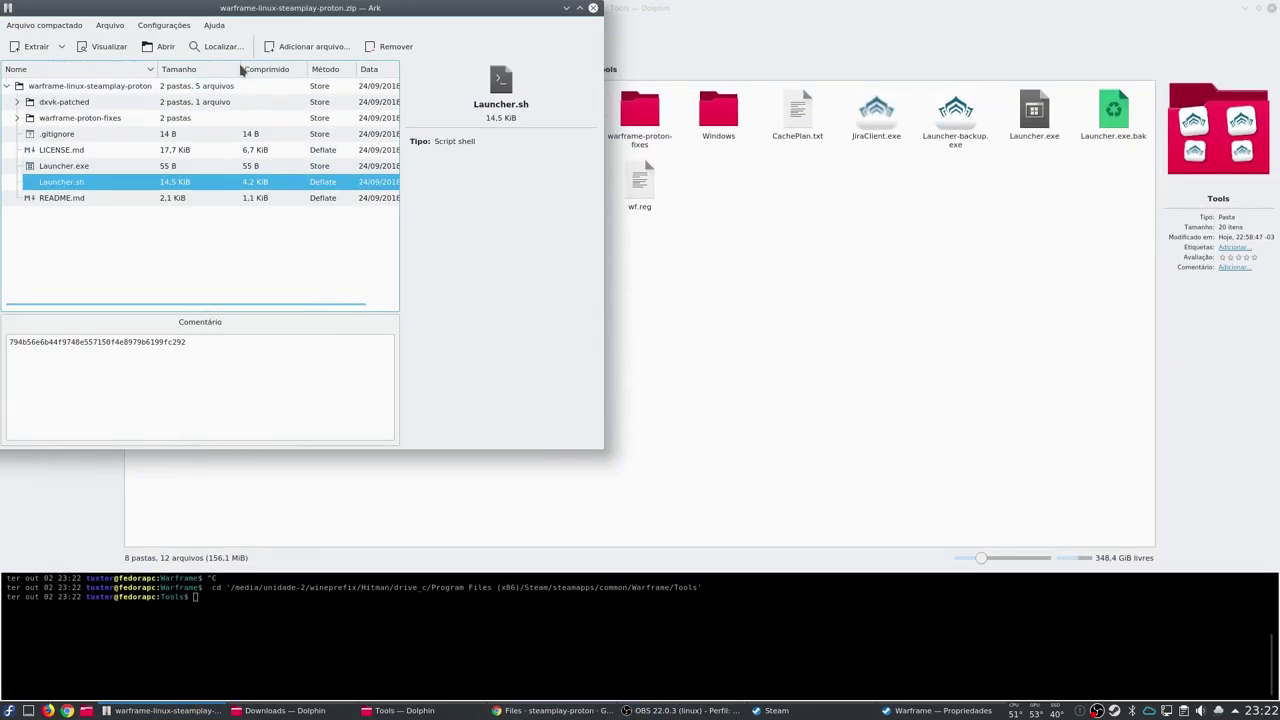
left_click_drag(283, 5, 707, 356)
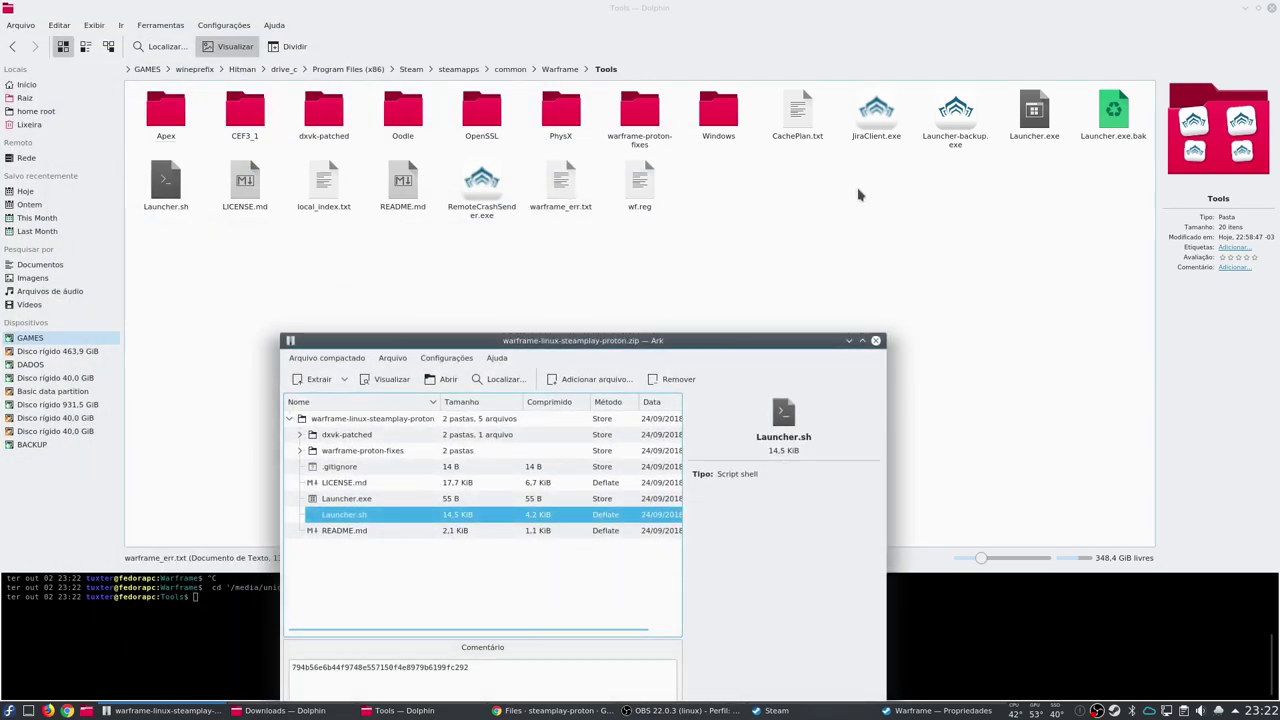
left_click(952, 138)
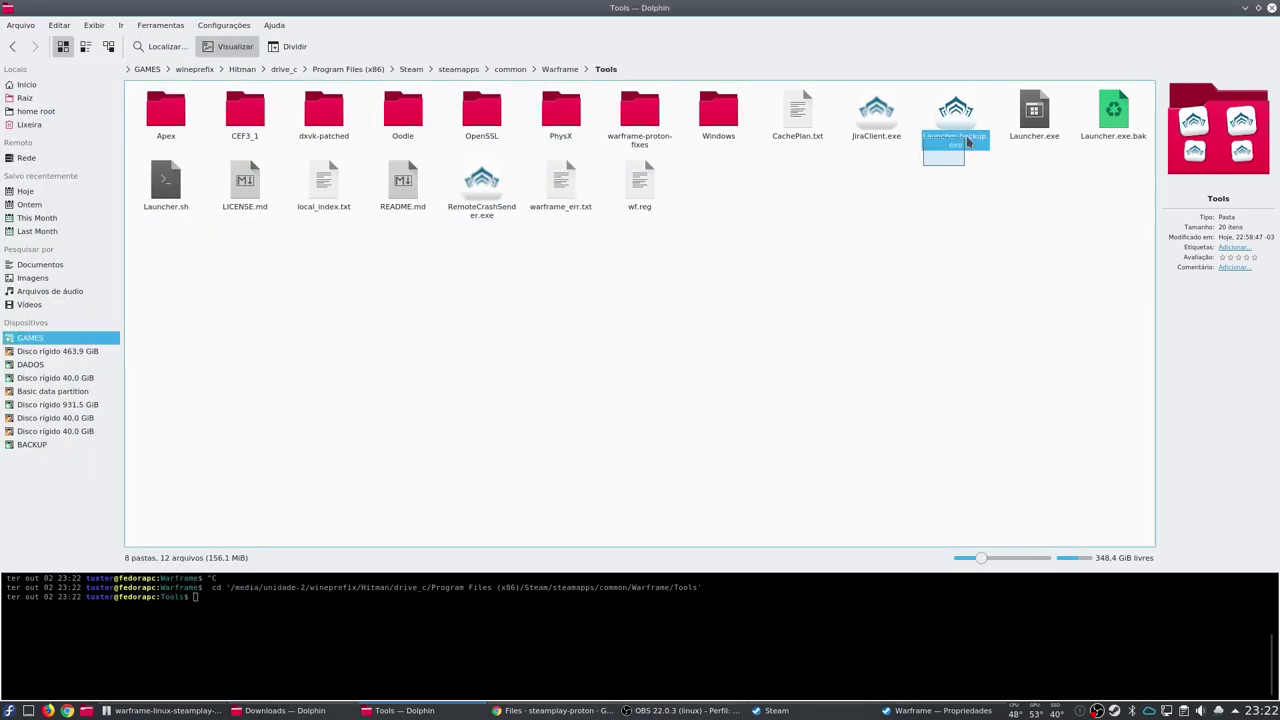
left_click(1034, 140)
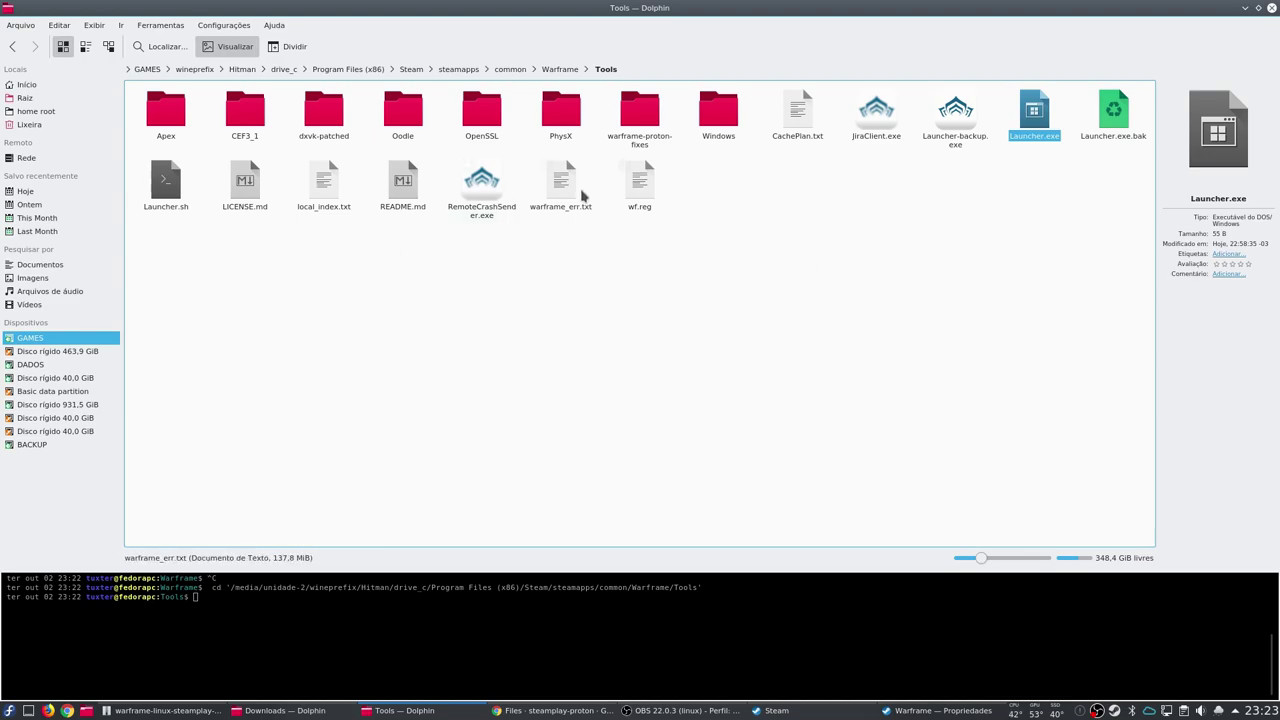
left_click(1241, 7)
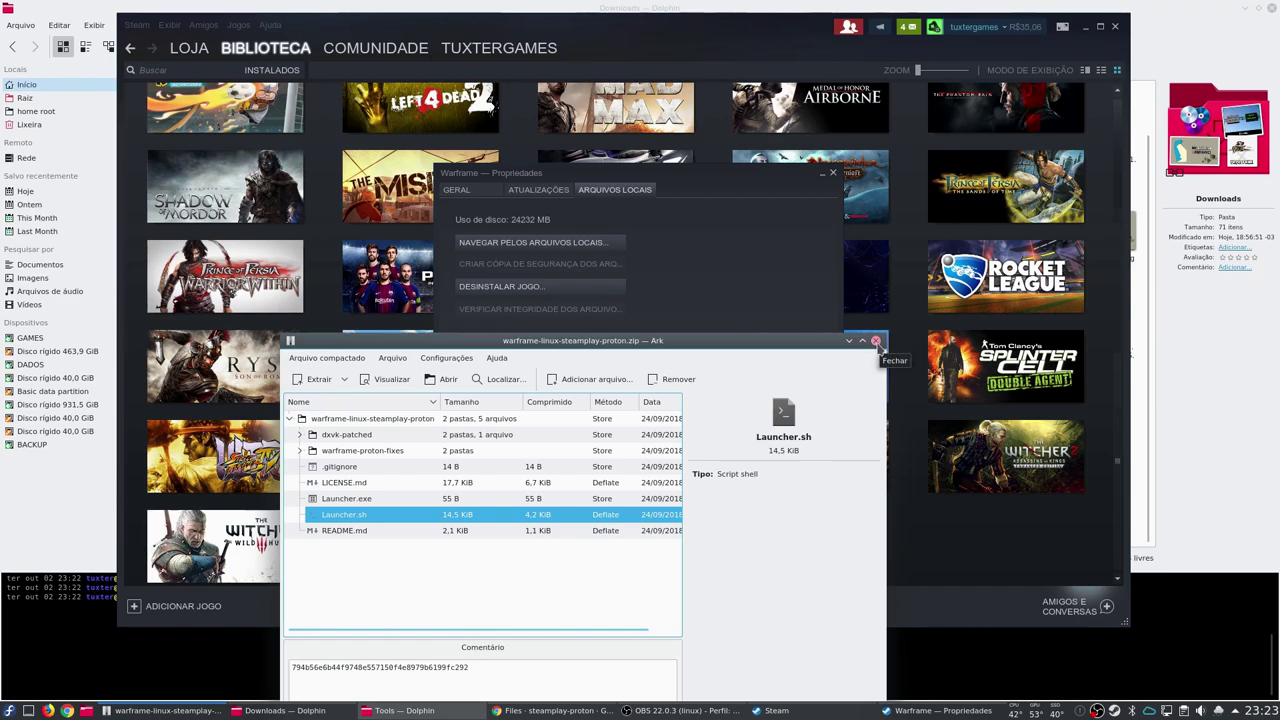
left_click(876, 342)
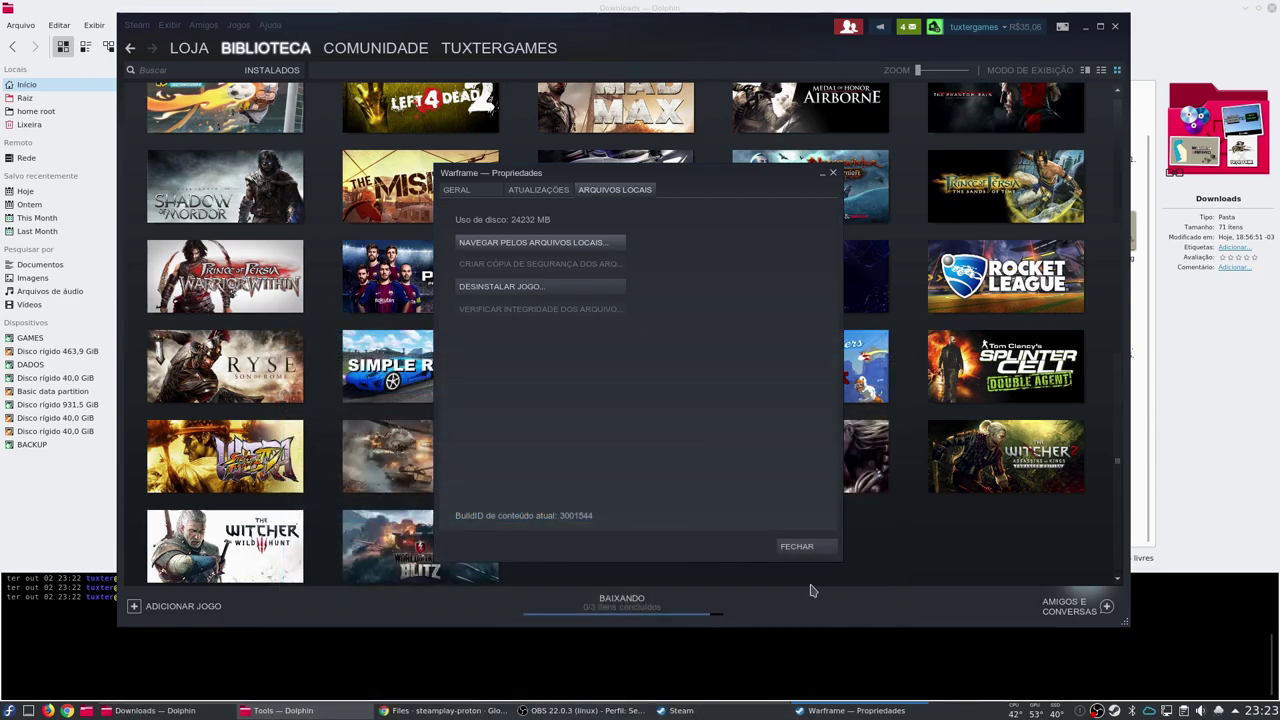
left_click(807, 551)
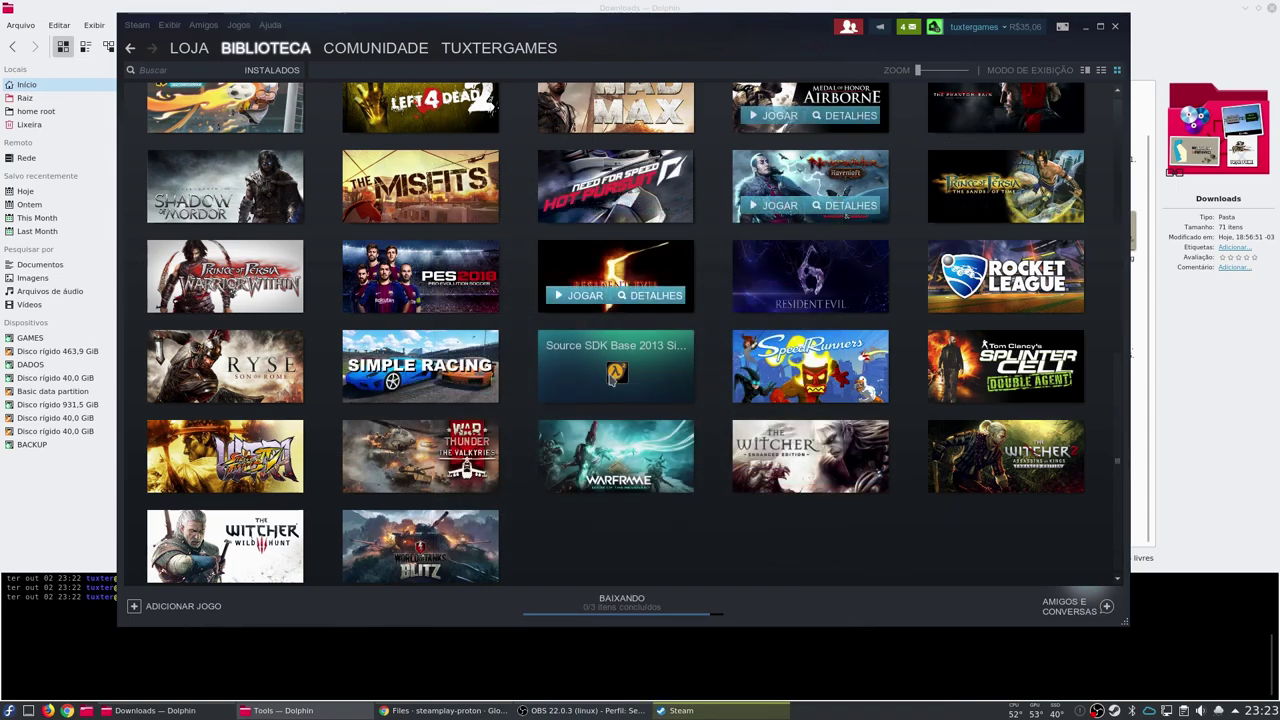
Step: Open the warframe fedora notes from the desktop, check the script options listed there and close the notes
left_click(28, 710)
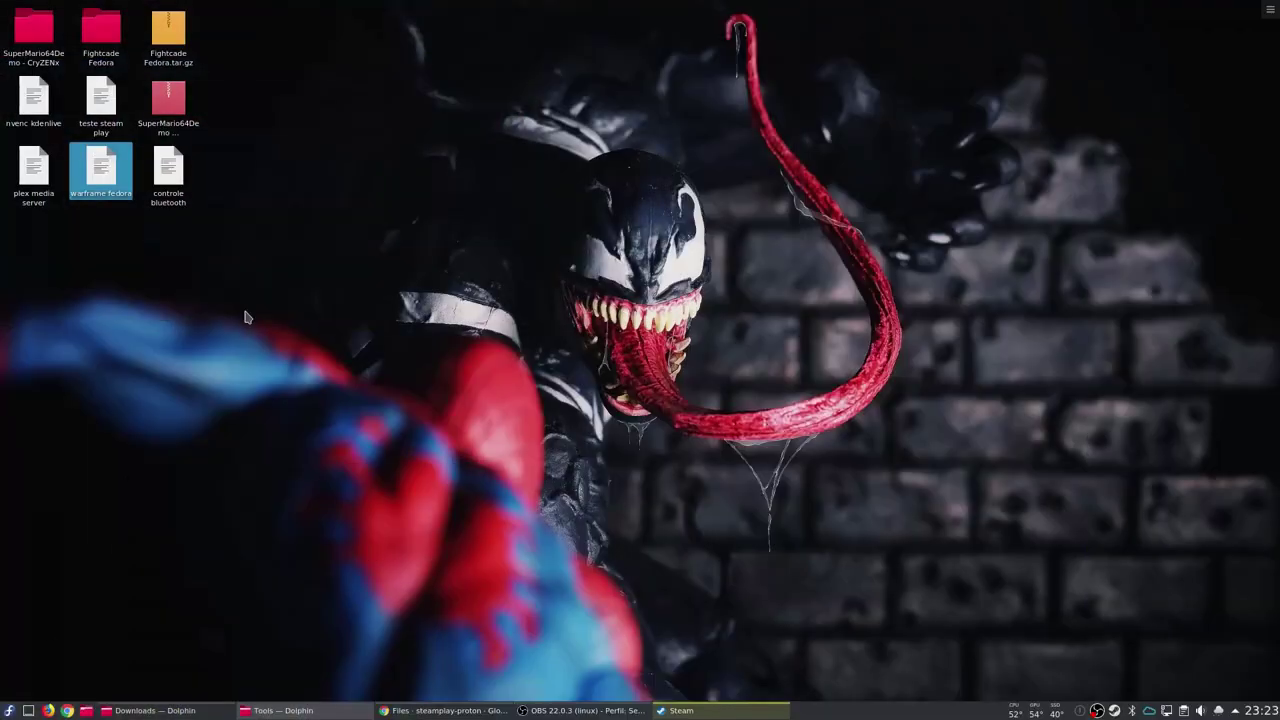
left_click(104, 197)
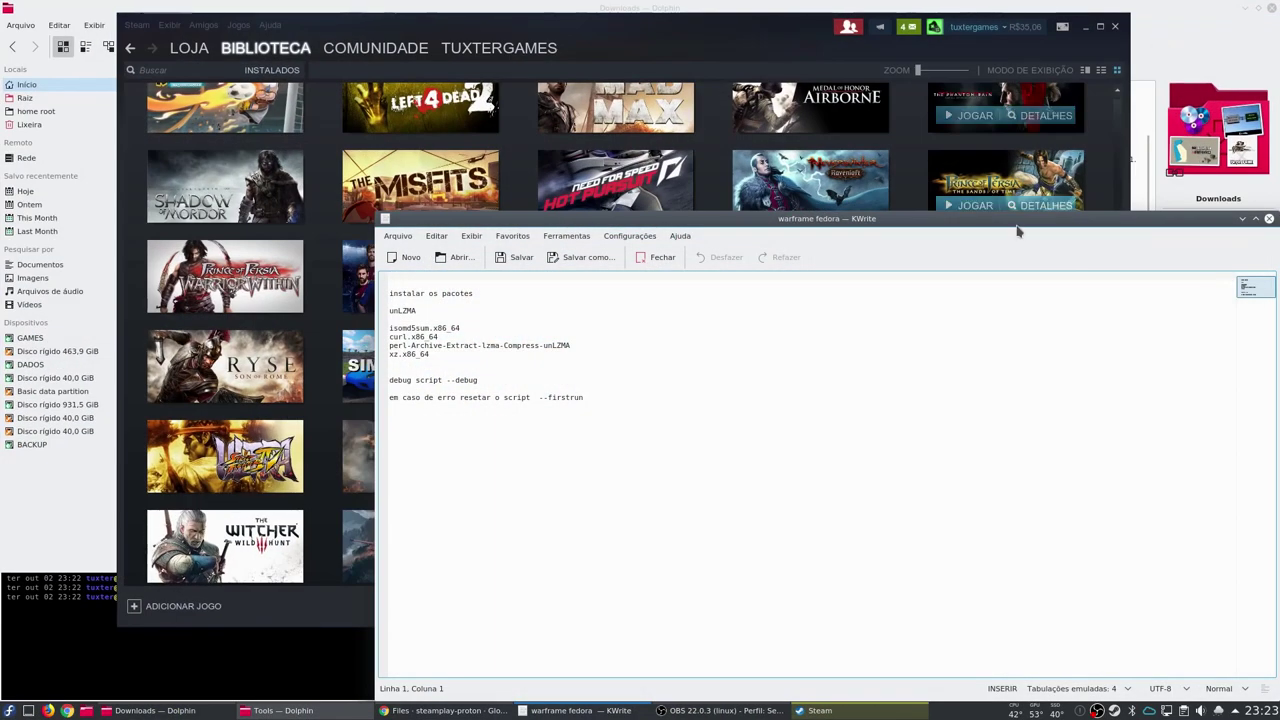
left_click_drag(1017, 231, 753, 130)
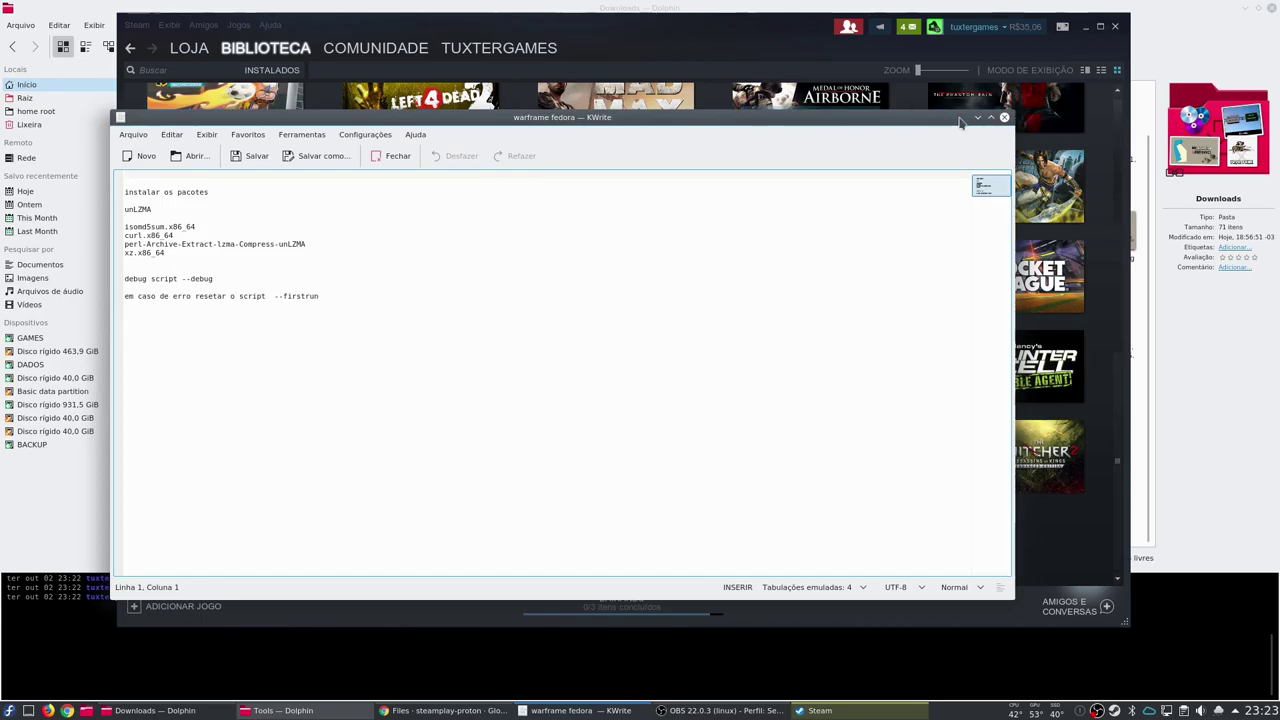
key("ctrl+q")
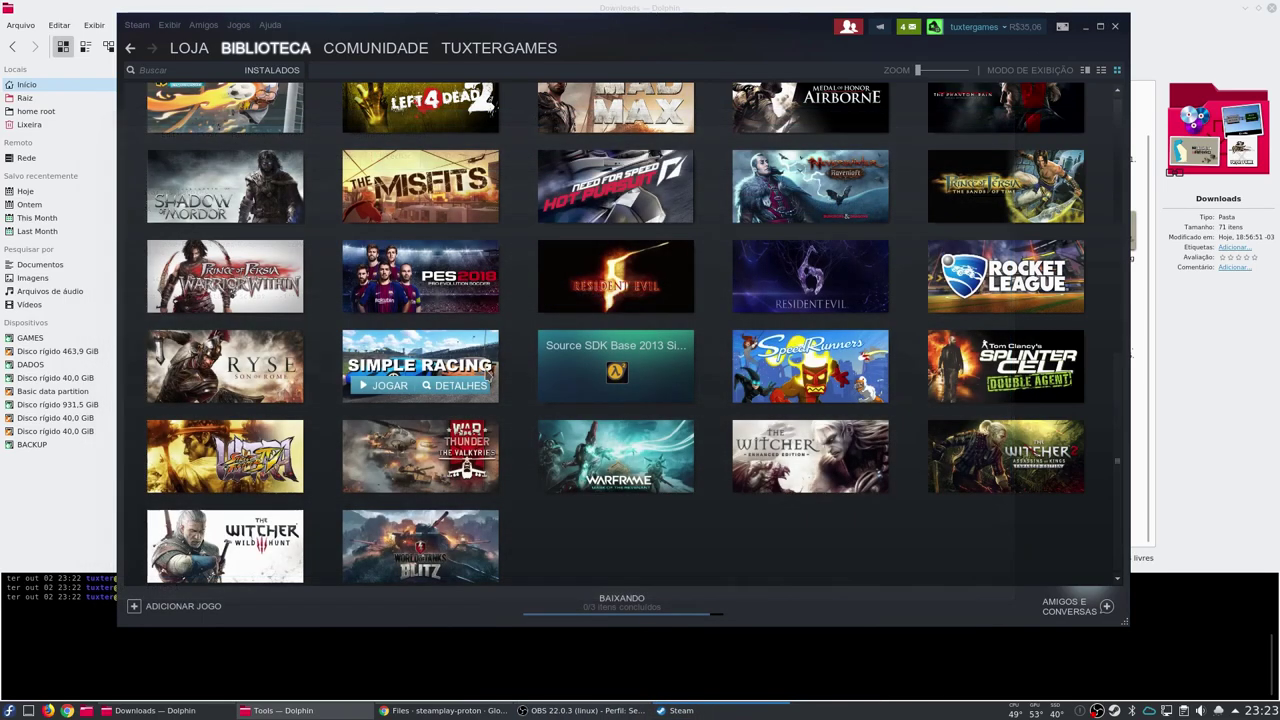
Step: Try --fisrtrun in Warframe's Steam launch options, clear the option again and close the game's properties
right_click(607, 456)
left_click(637, 643)
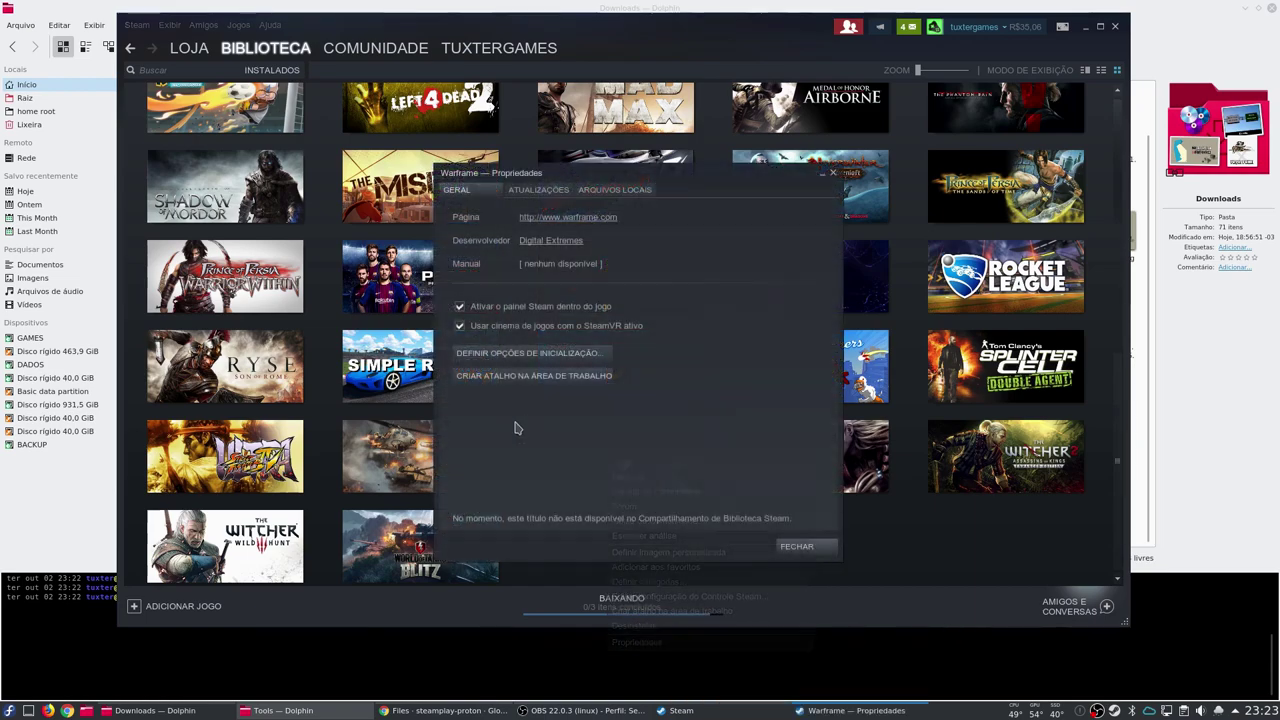
left_click(504, 357)
type("--fisrtrun")
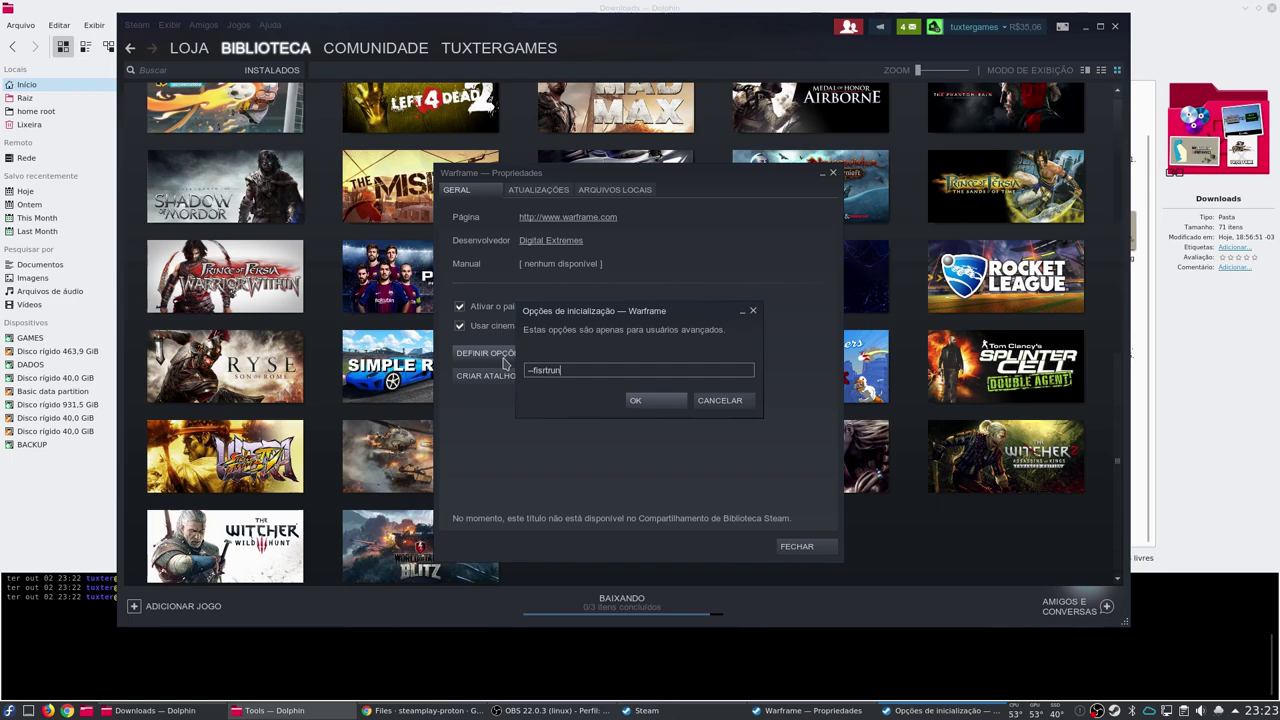
key("ctrl+a")
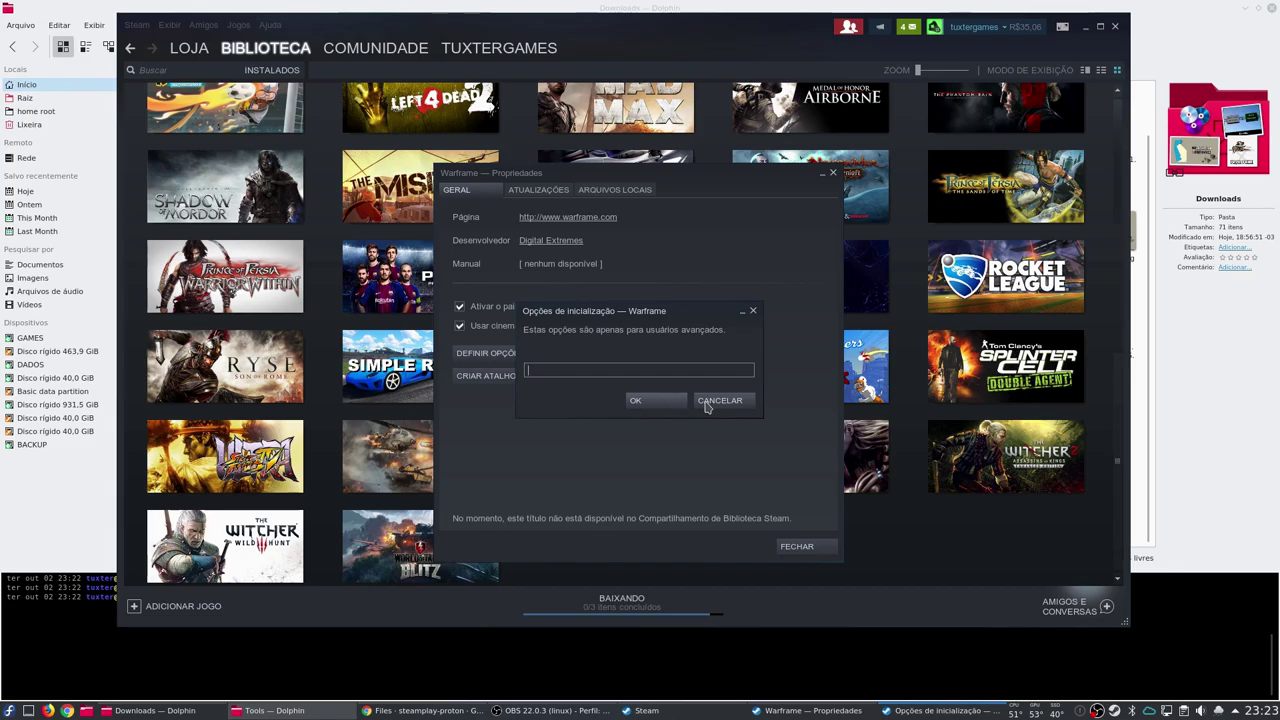
left_click(639, 402)
left_click(816, 554)
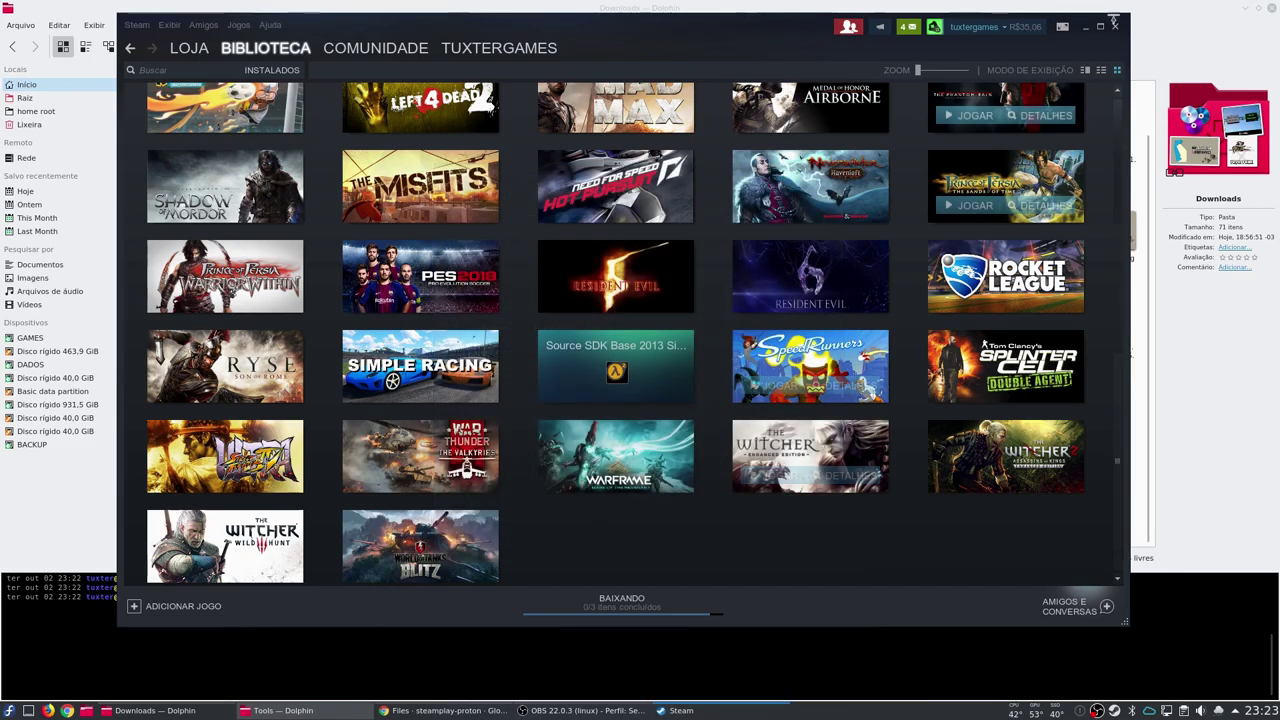
Step: Return to the steamplay-proton page in Chrome and read the README's requirements, installation instructions and troubleshooting section
left_click(1085, 27)
left_click(1241, 7)
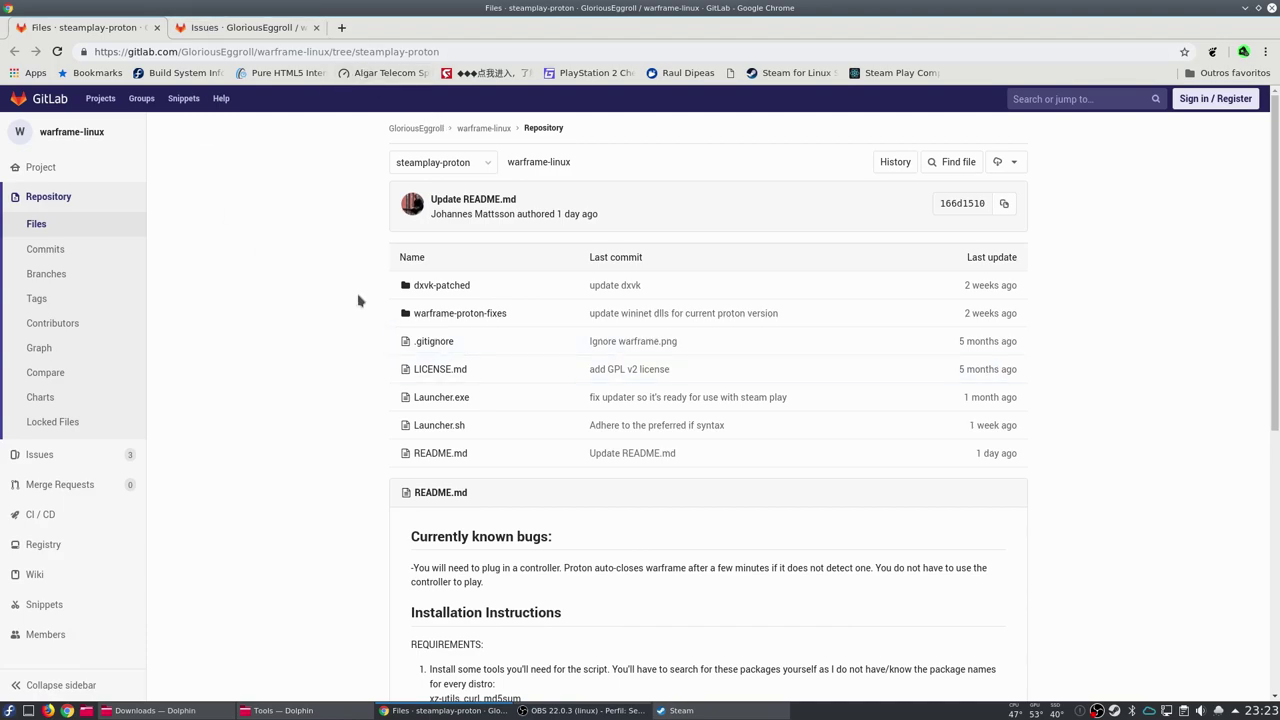
scroll(380, 306, "down", 4)
scroll(600, 330, "up", 4)
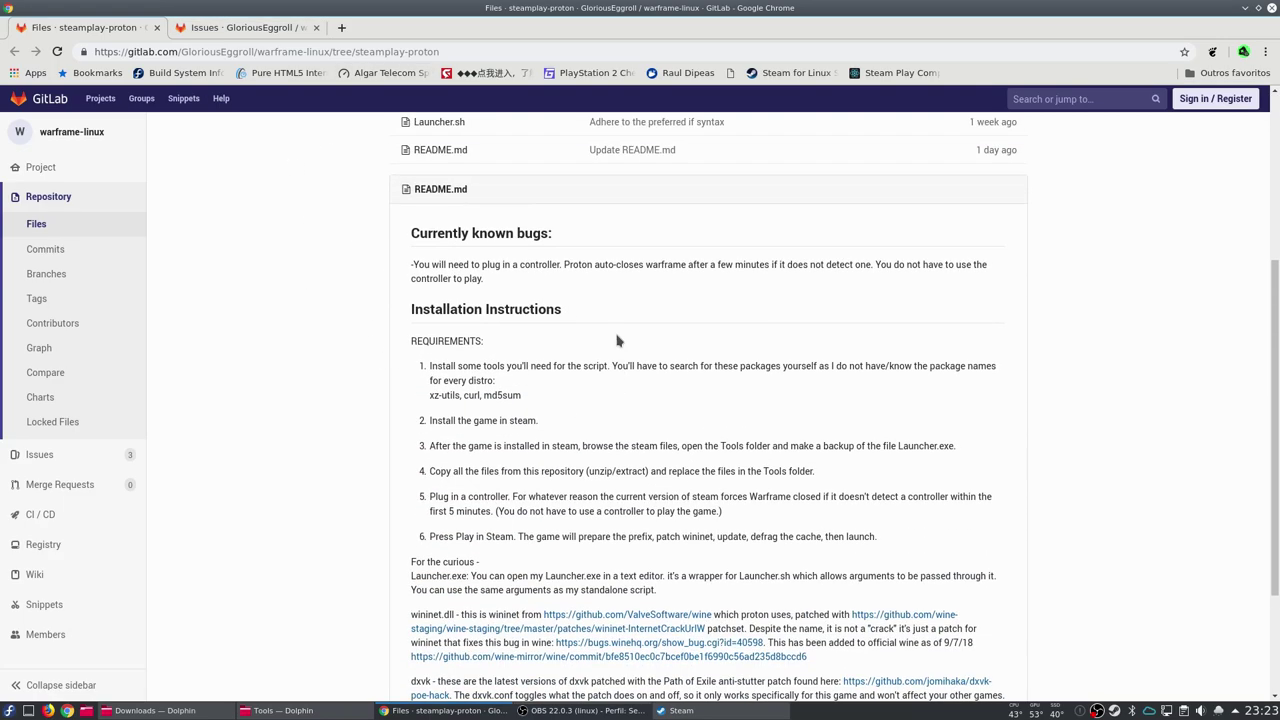
scroll(540, 476, "down", 3)
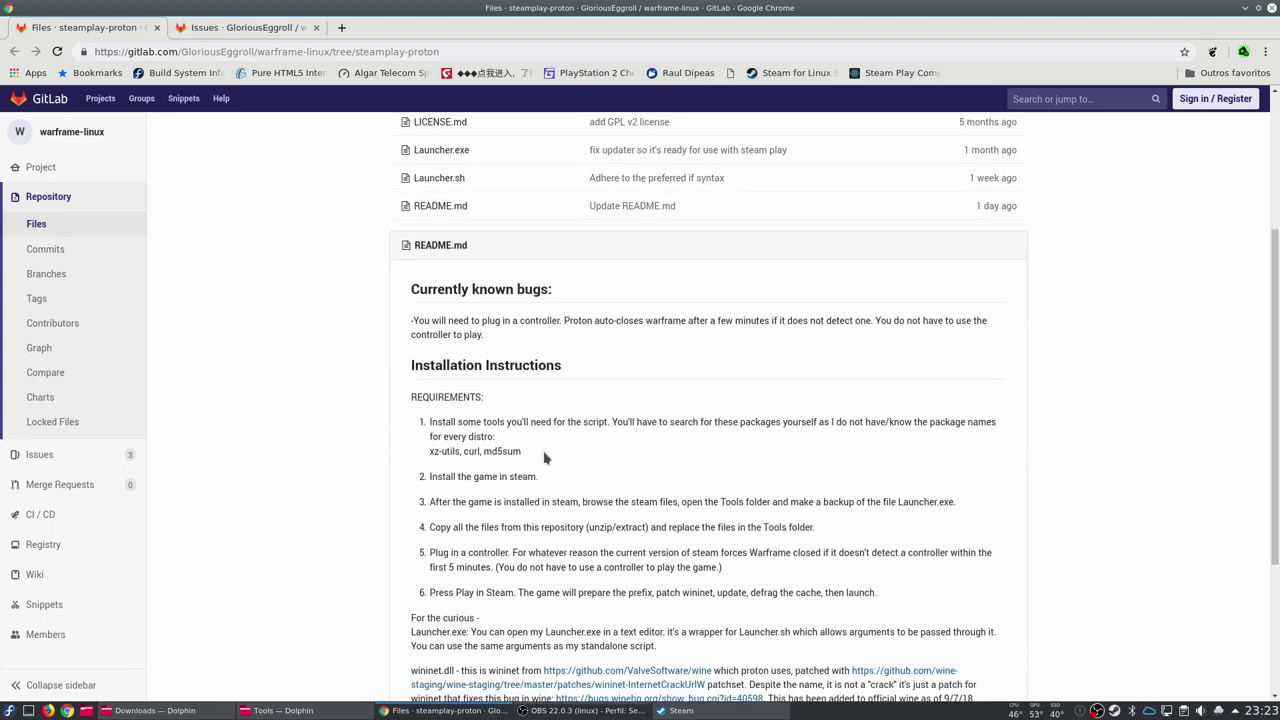
left_click_drag(576, 485, 422, 428)
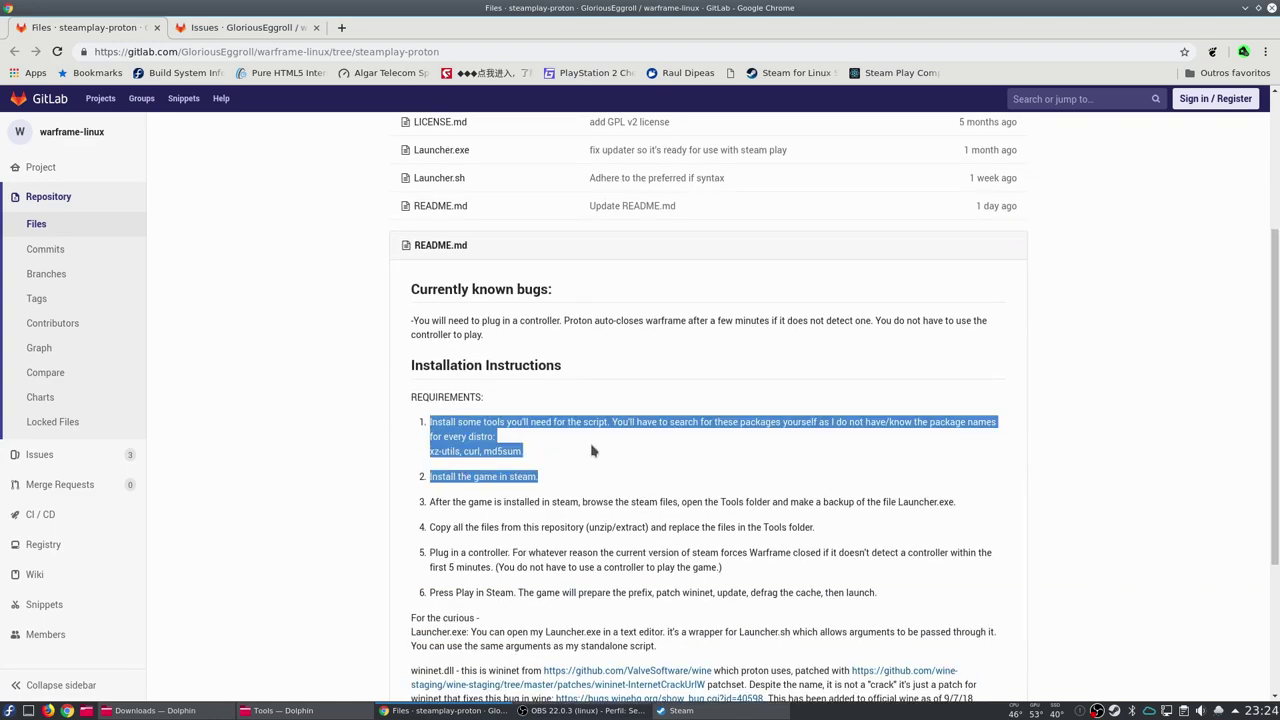
scroll(565, 456, "down", 3)
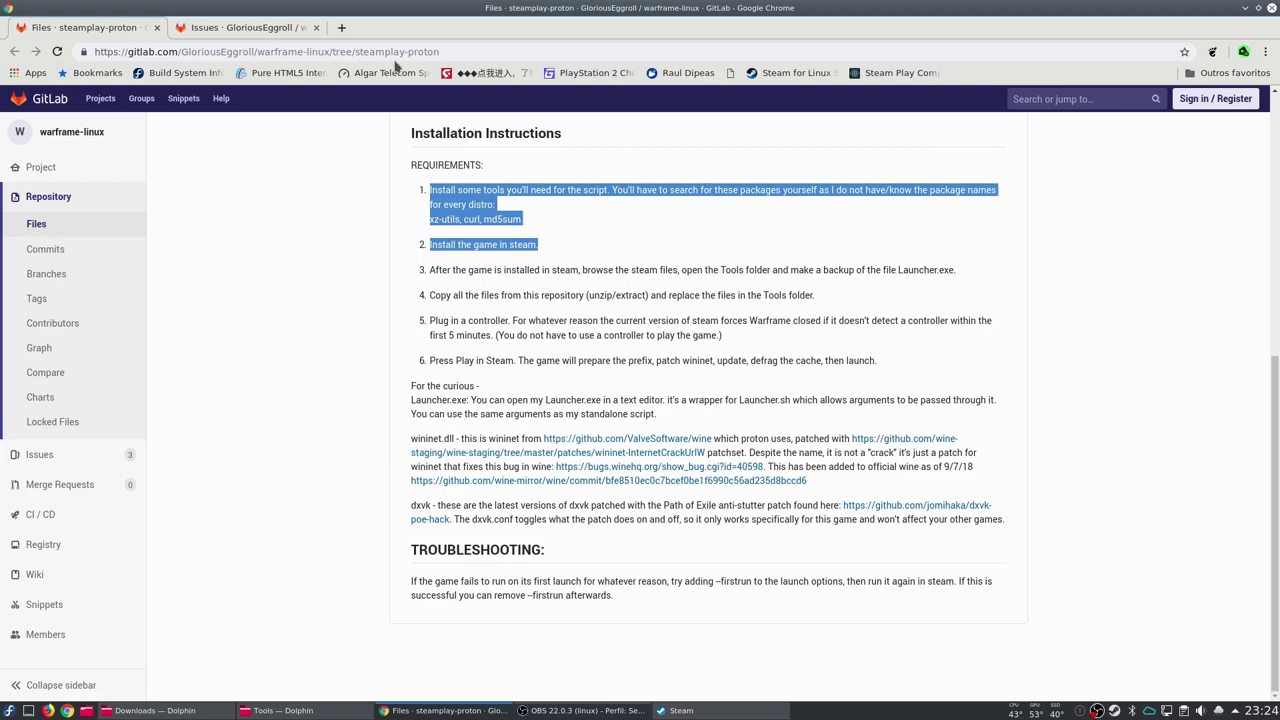
Step: Look over the closed issues of the warframe-linux project and minimize Chrome
left_click(228, 28)
left_click(108, 30)
left_click(248, 28)
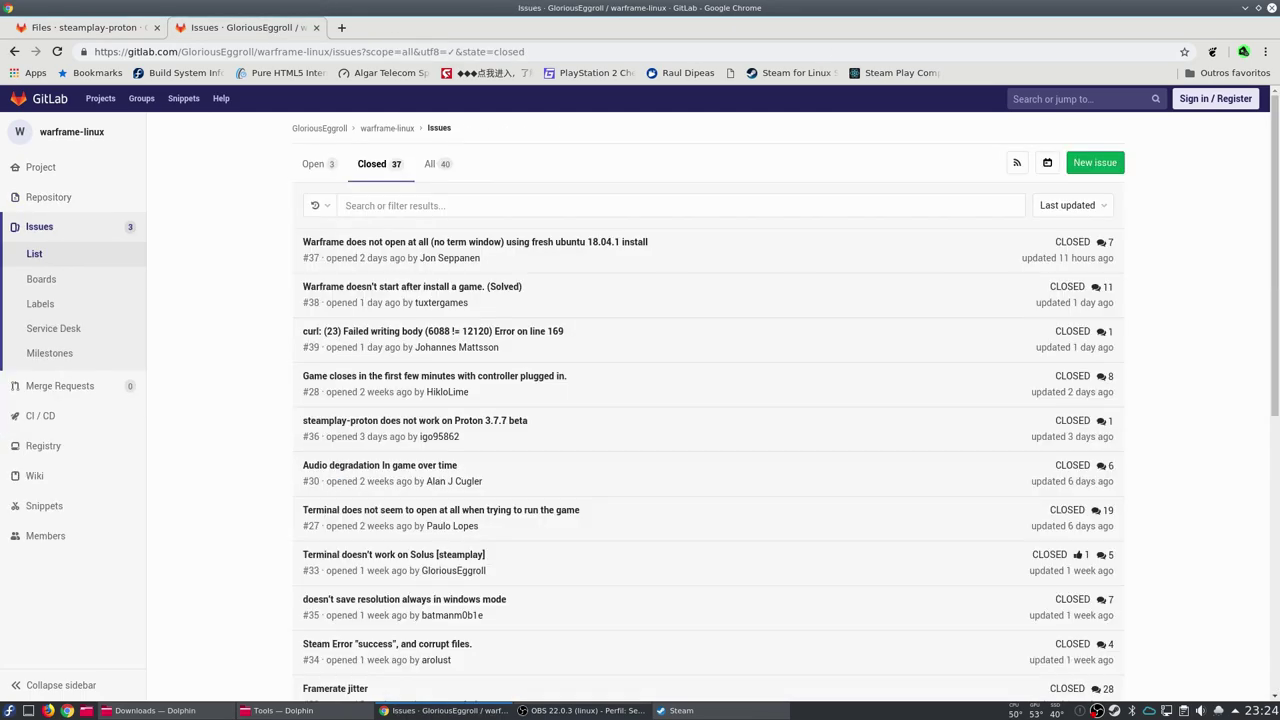
left_click(1245, 9)
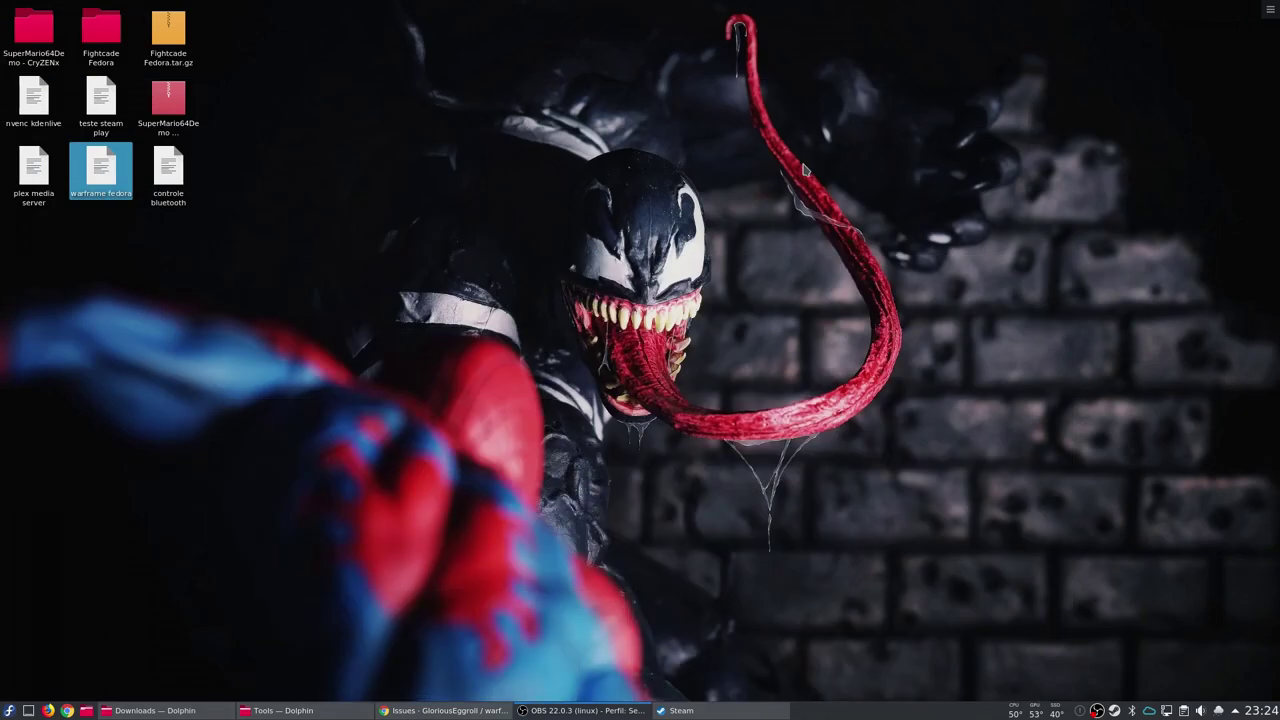
Step: Launch Warframe from the Steam library and minimize Steam while the game starts
left_click(678, 710)
left_click(580, 475)
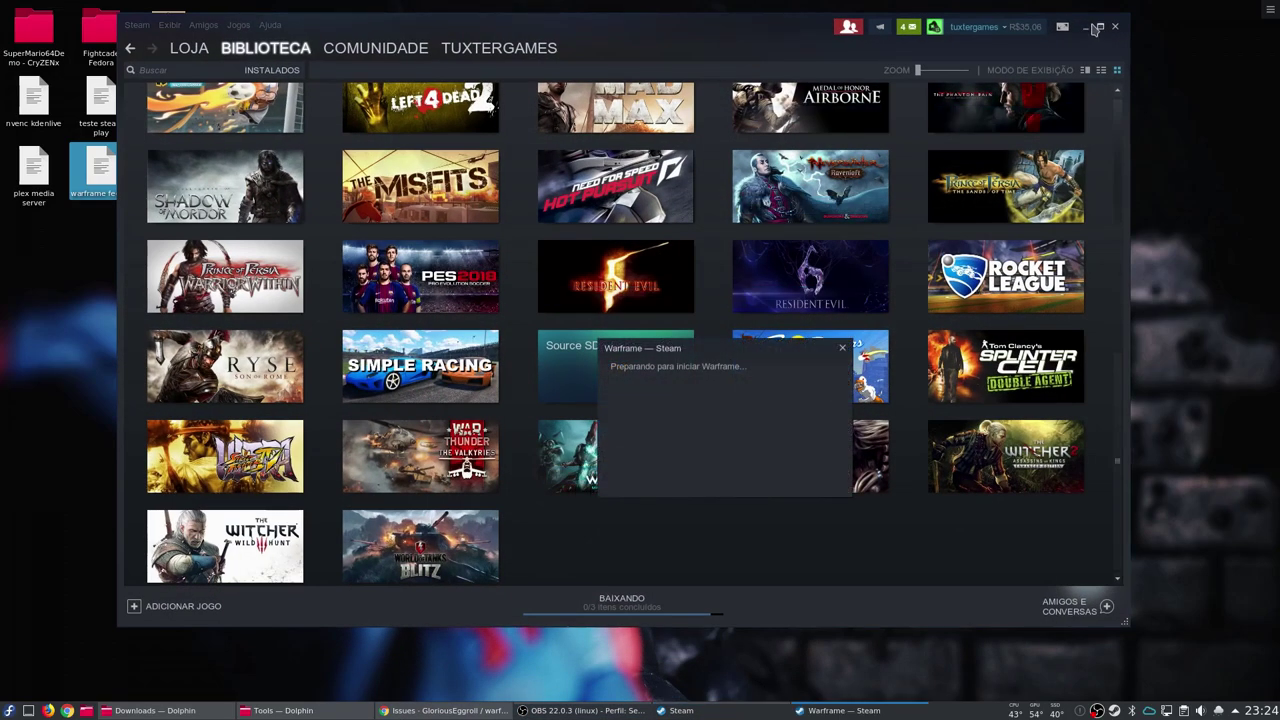
left_click(1085, 27)
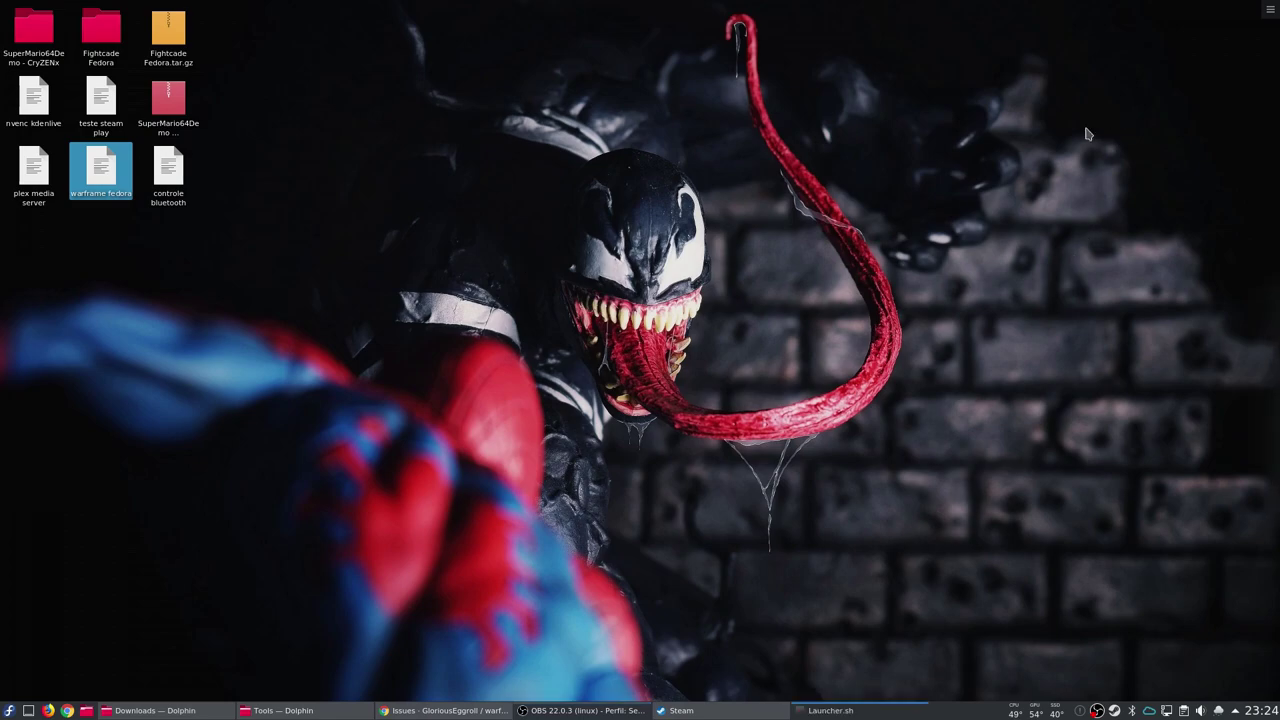
left_click_drag(1159, 178, 838, 181)
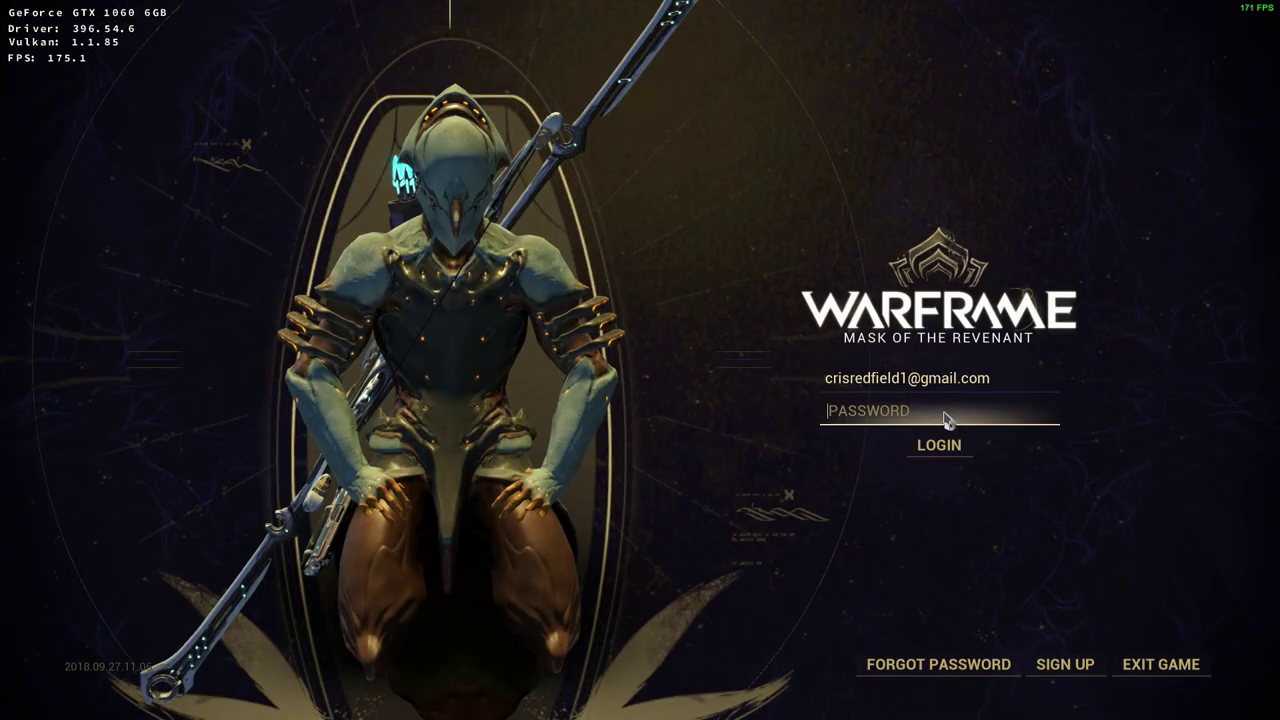
Step: Enter the account password on the Warframe login screen and log in
left_click(947, 420)
type("**********")
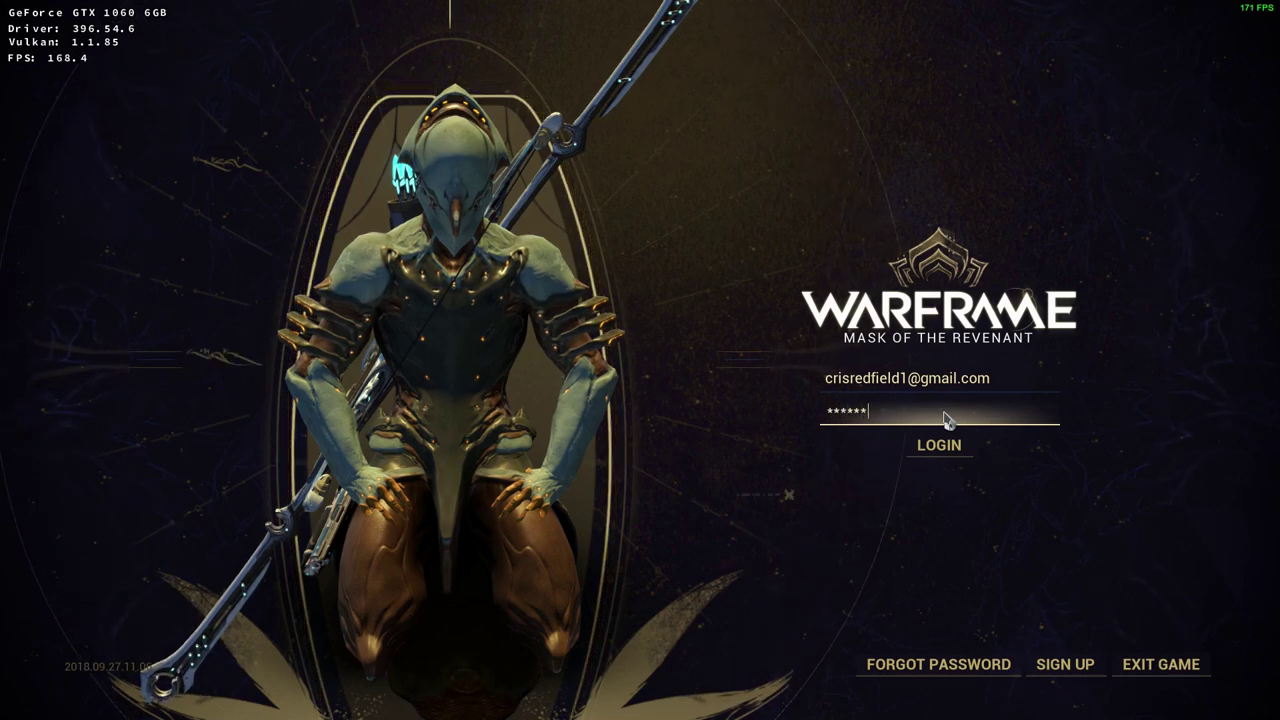
type("**")
key("Return")
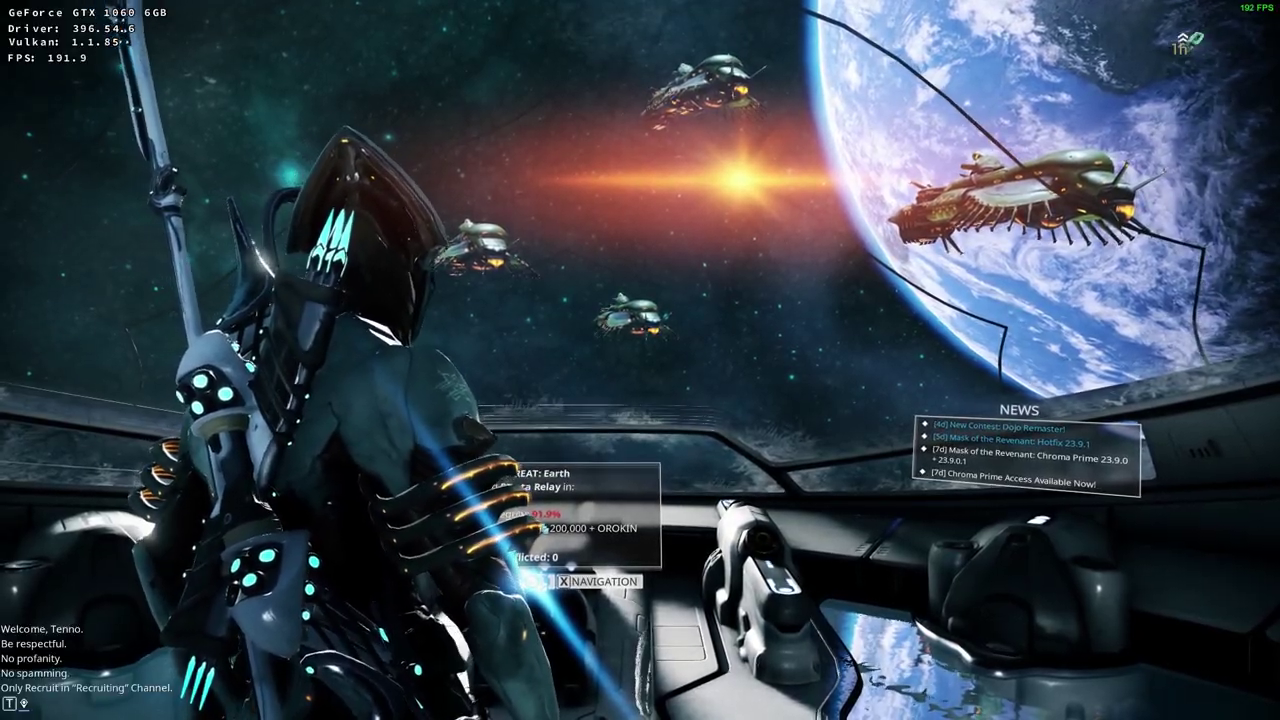
Step: Open Warframe's display options, look through the graphics quality settings and set Anisotropic Filtering to Off
key("Escape")
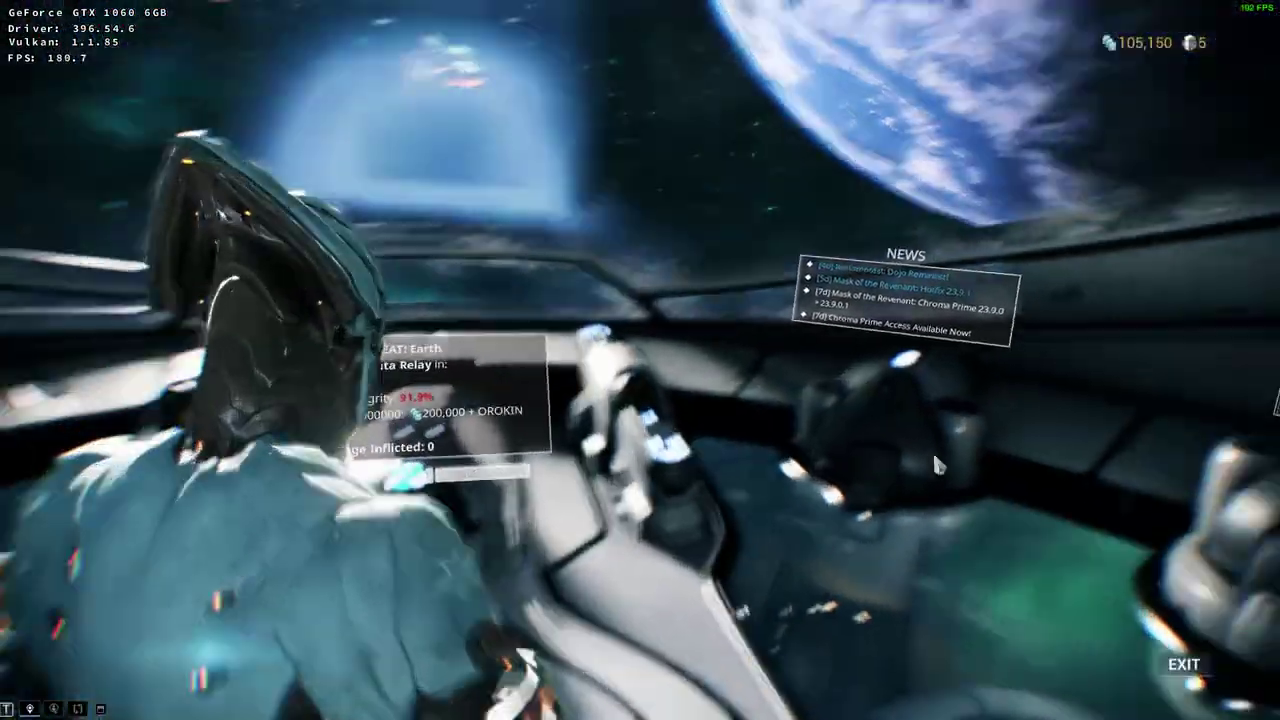
left_click(250, 480)
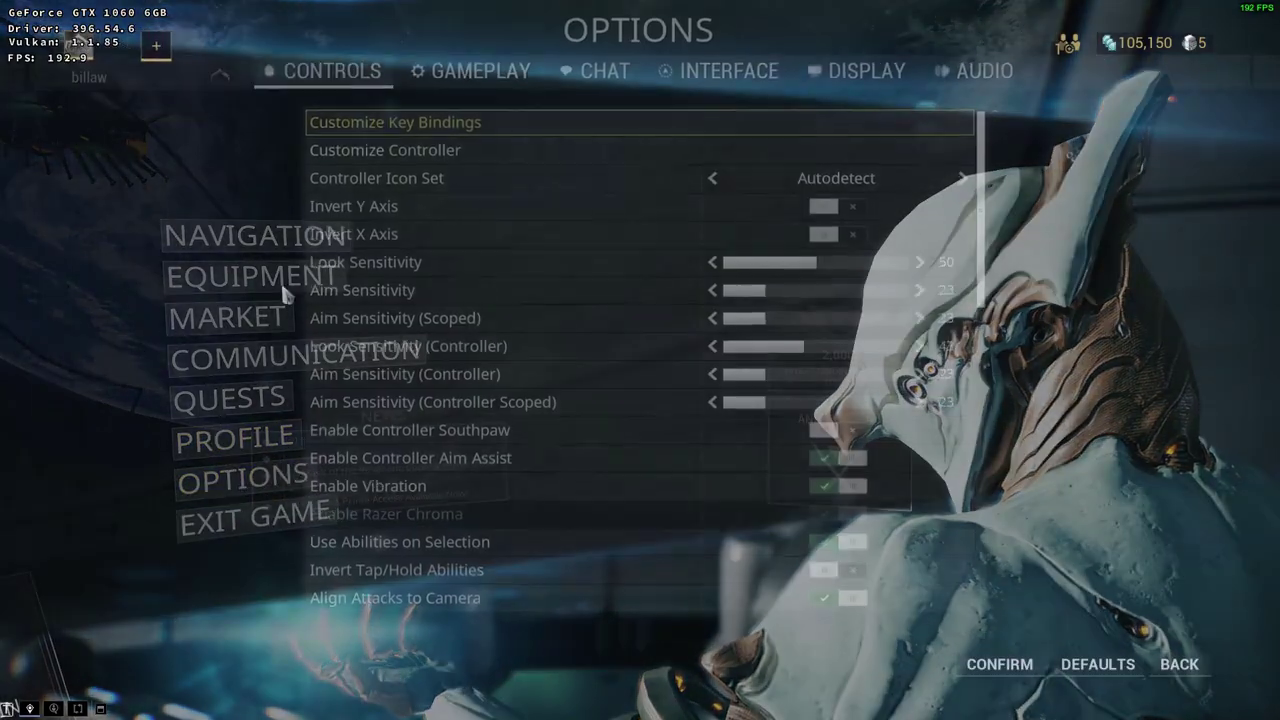
left_click(833, 92)
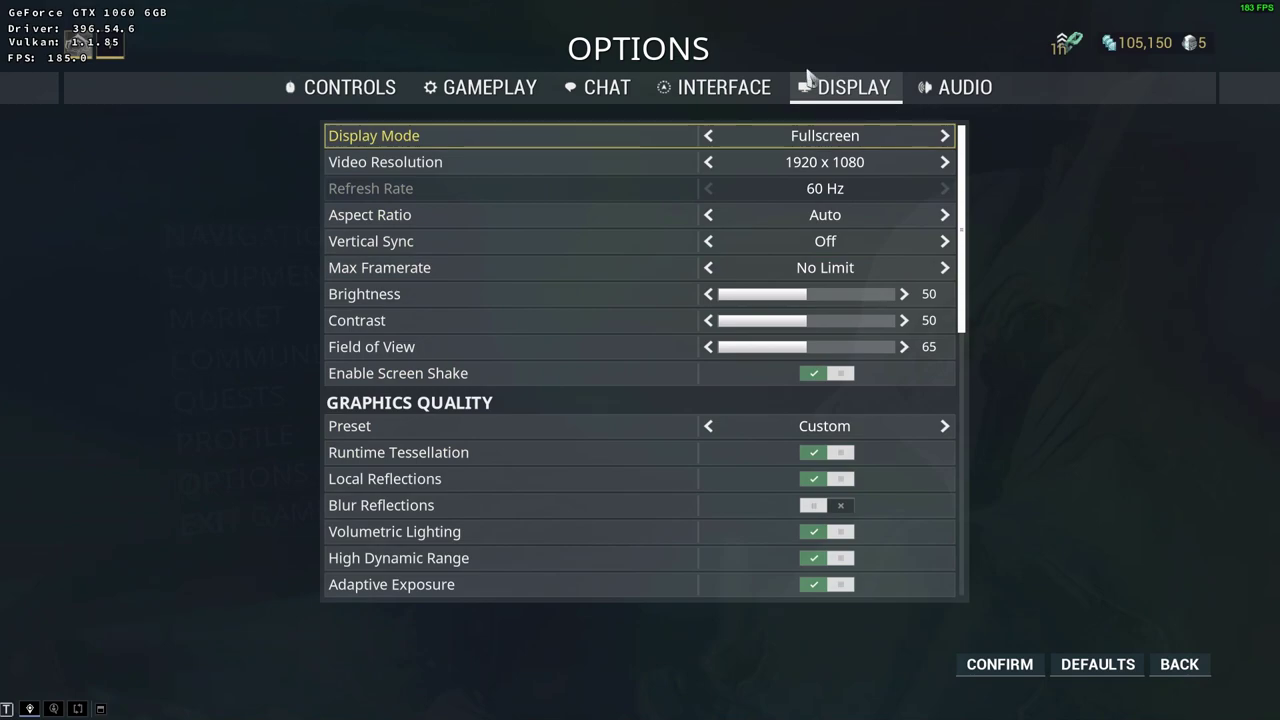
left_click_drag(961, 217, 963, 429)
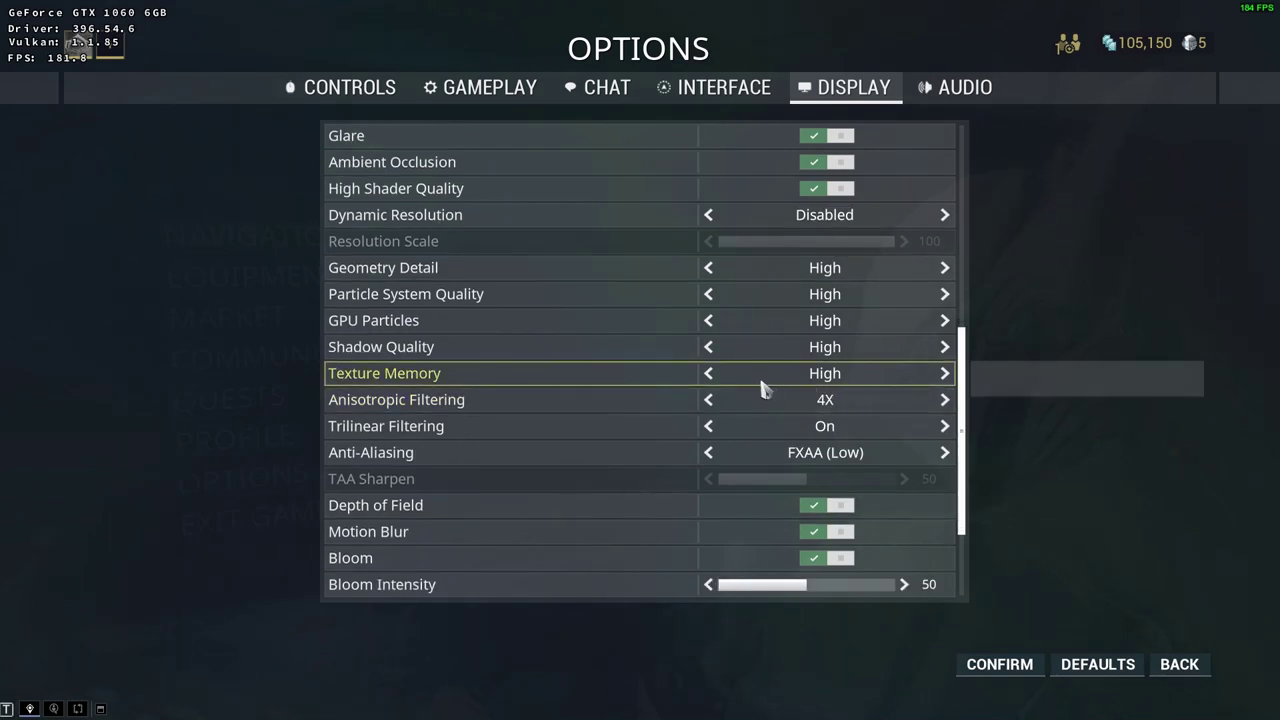
left_click(710, 402)
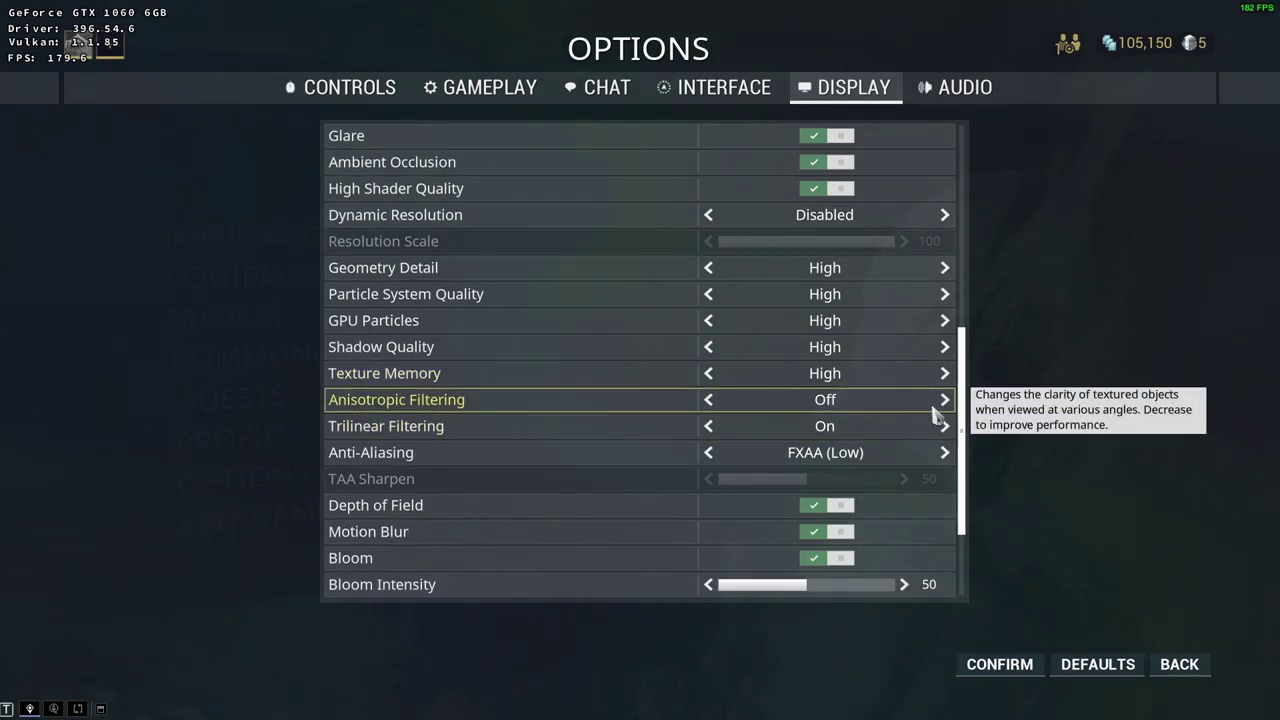